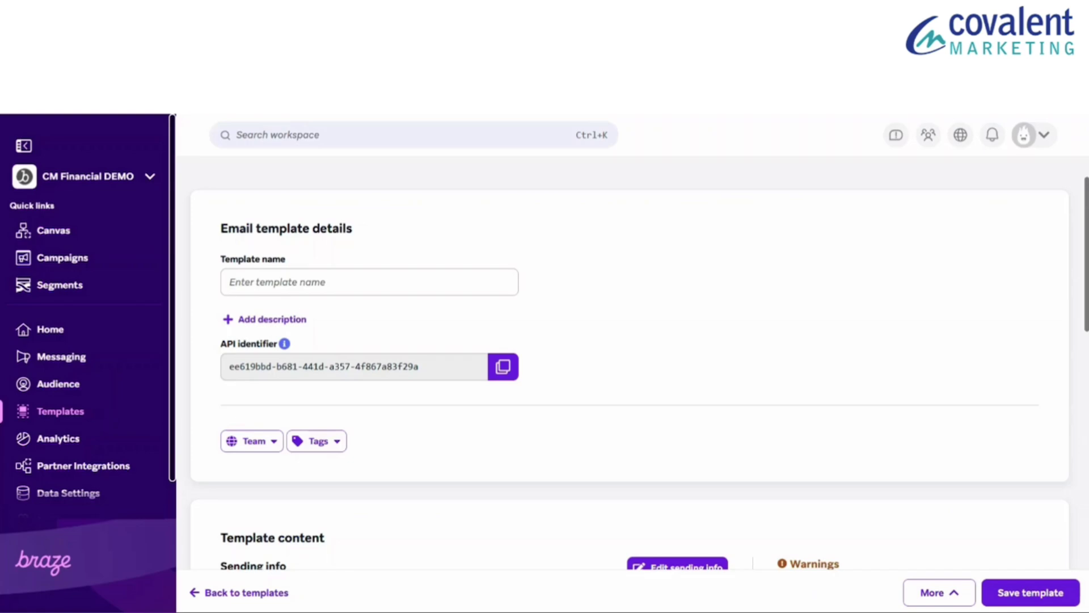
Name the template 'Welcome Email' and set its subject to 'Your New Account Open!'
left_click(369, 282)
type("Welcome Email")
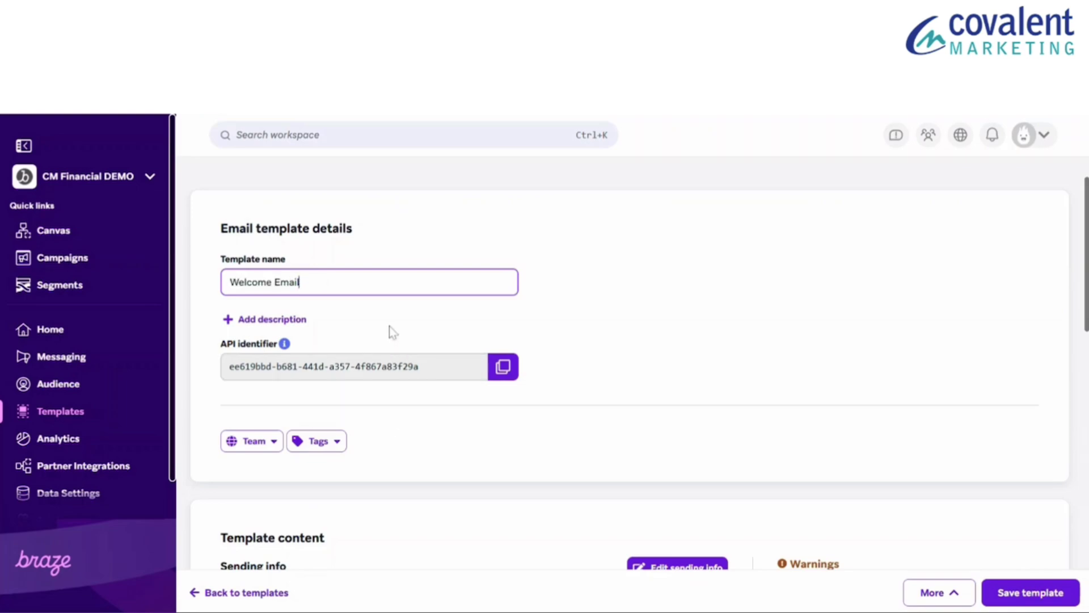
scroll(392, 341, "down", 1)
scroll(391, 340, "down", 1)
scroll(397, 347, "down", 1)
left_click(677, 315)
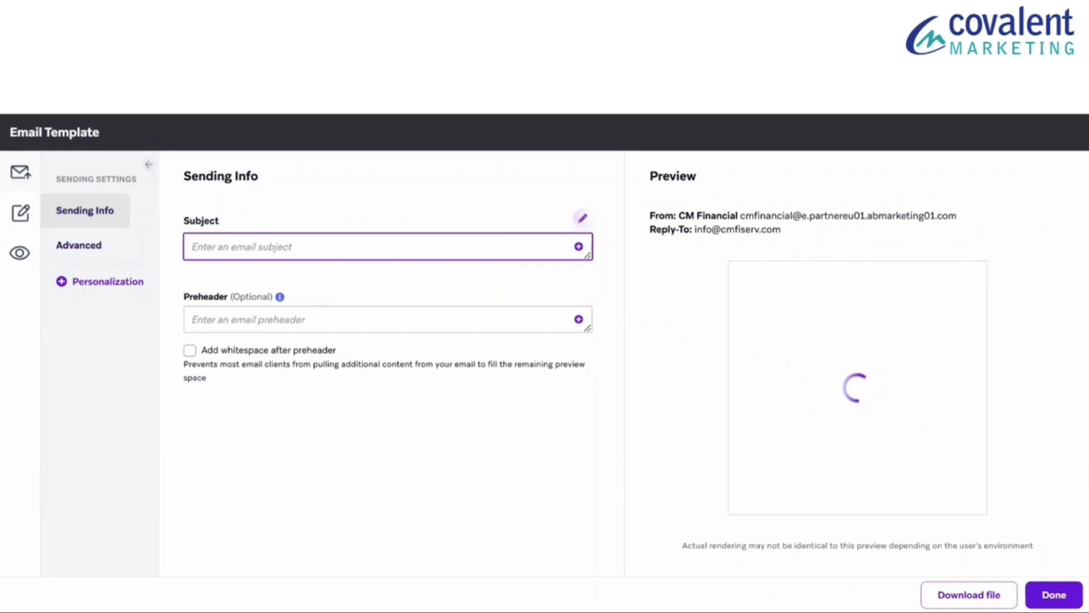
type("Your New Account Open!")
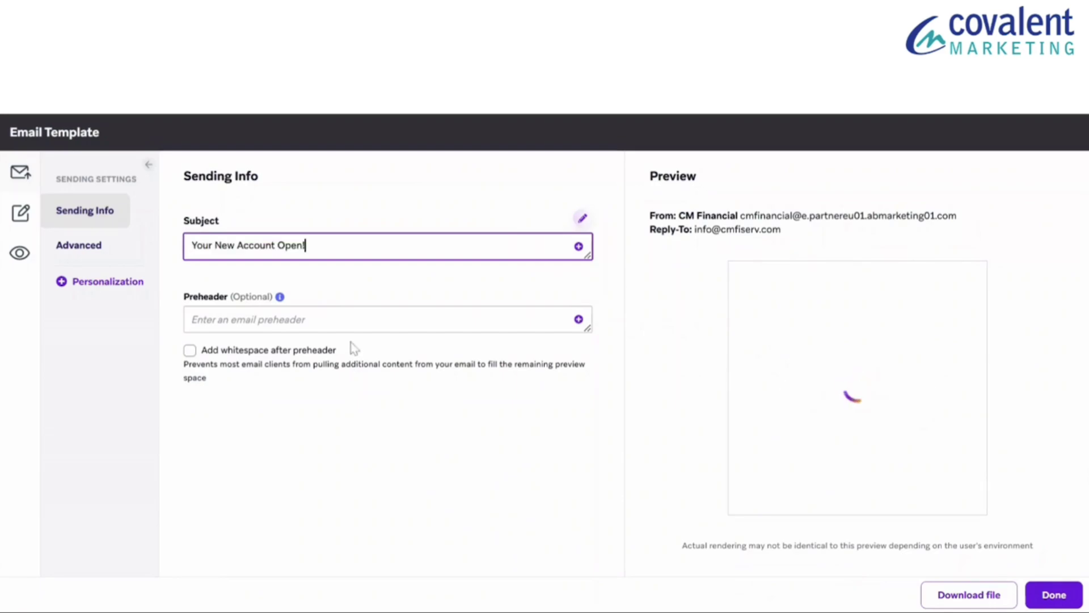
left_click(1054, 594)
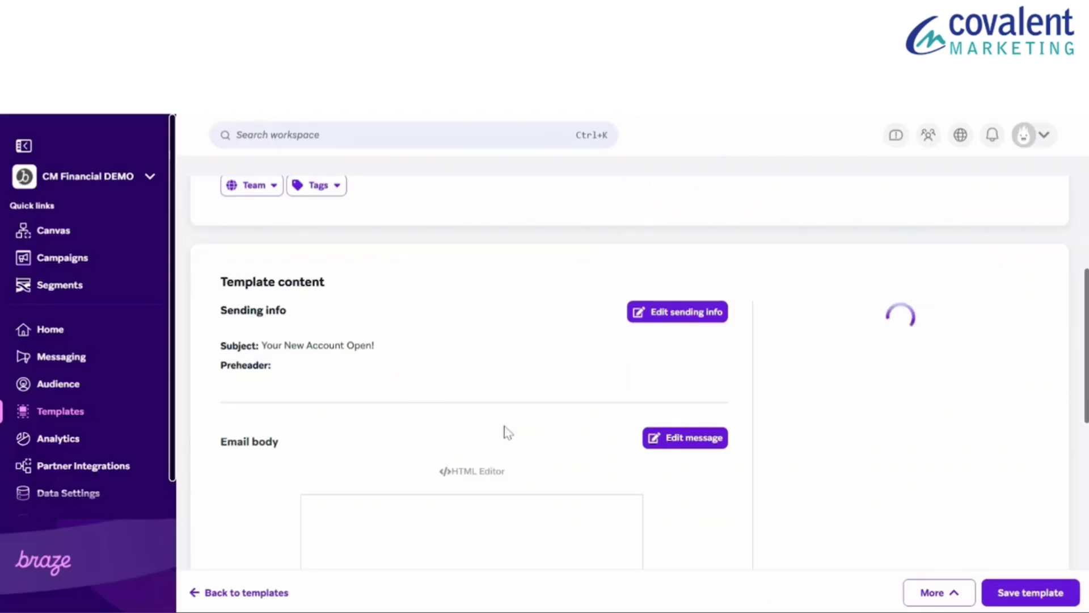
Paste the welcome HTML into the email body, review the 'Welcome Friend!' preview and finish
left_click(694, 352)
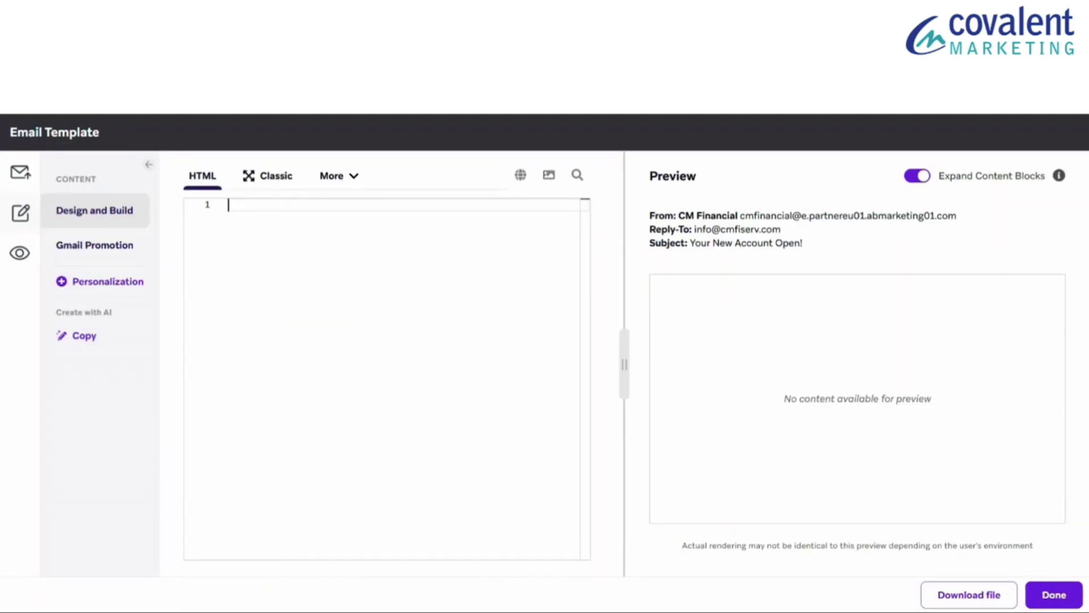
key("ctrl+v")
scroll(391, 378, "up", 10)
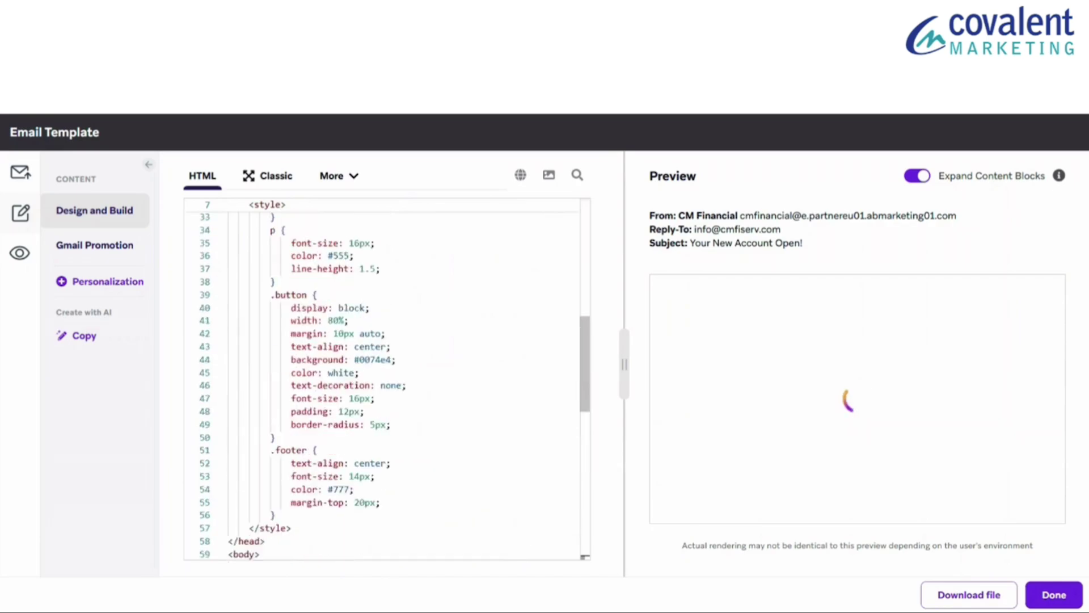
scroll(392, 379, "up", 10)
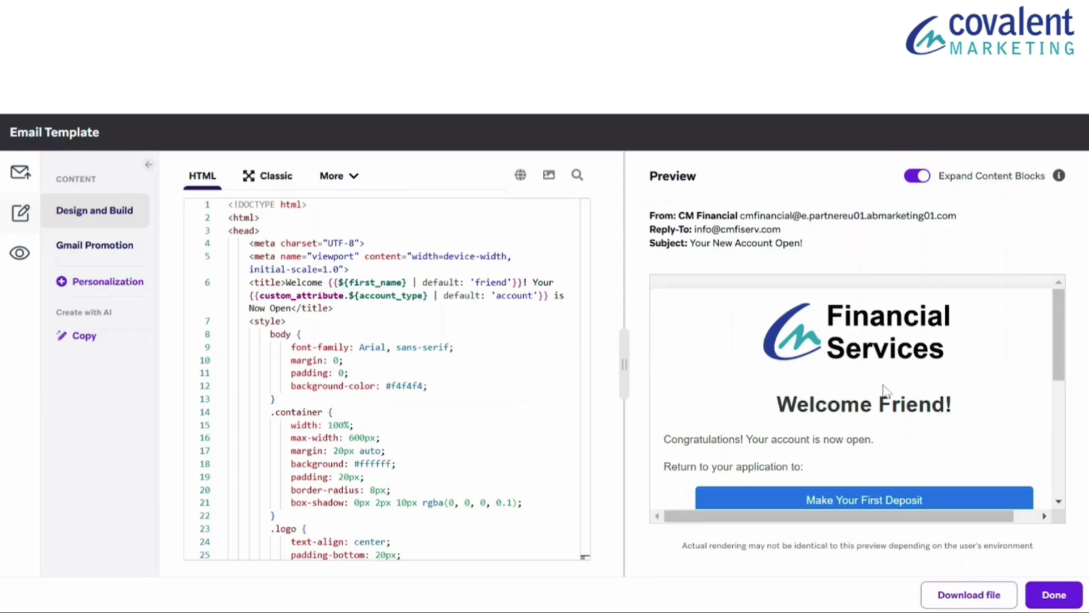
scroll(907, 388, "down", 3)
scroll(908, 387, "down", 1)
scroll(907, 387, "down", 3)
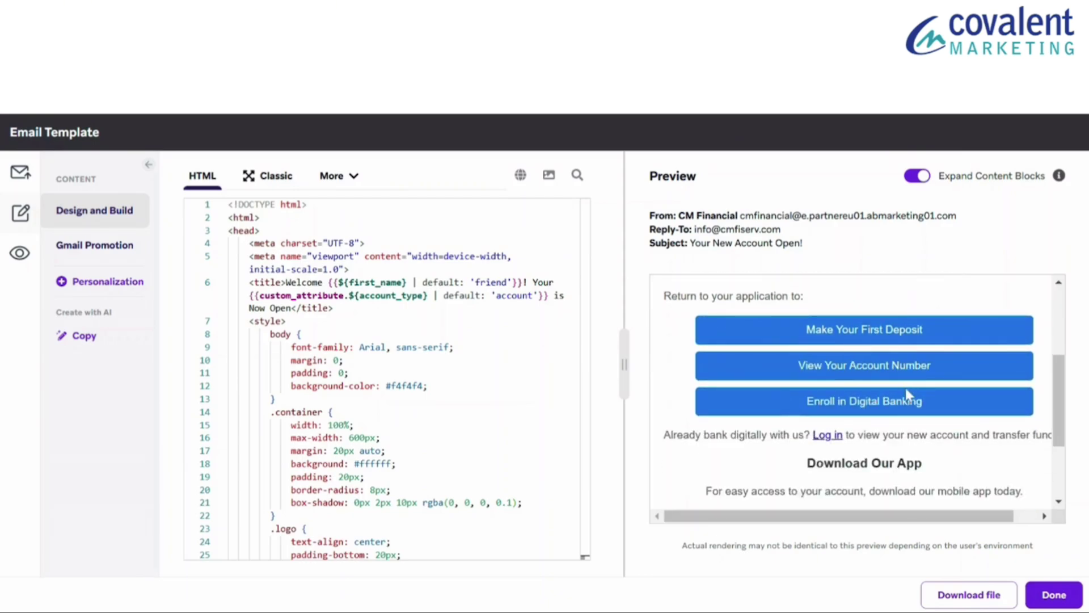
scroll(907, 388, "down", 2)
scroll(902, 399, "down", 1)
scroll(903, 398, "up", 3)
scroll(902, 398, "up", 4)
scroll(902, 399, "up", 2)
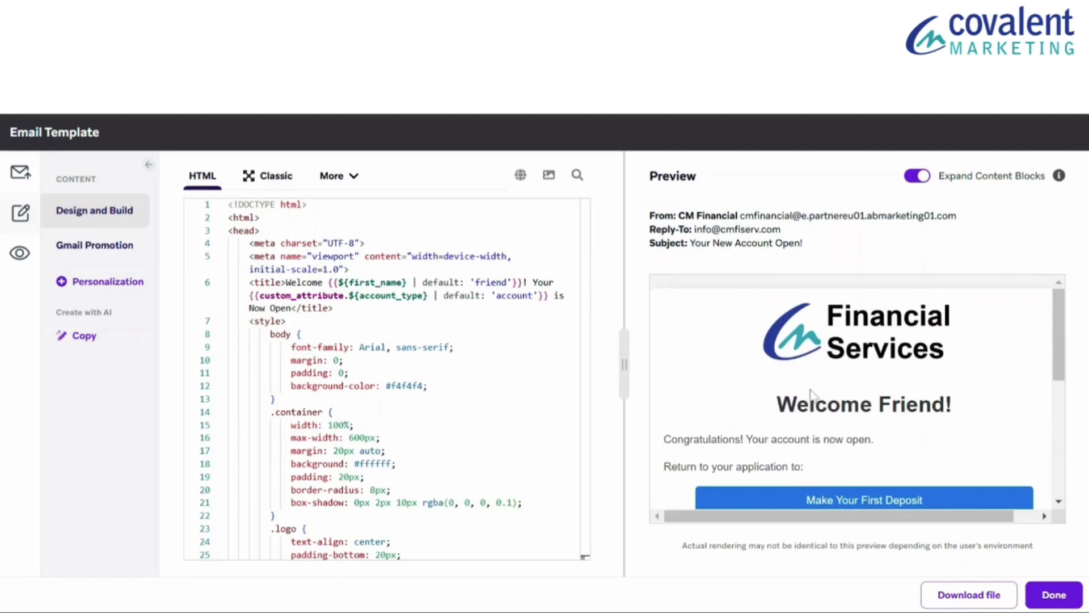
left_click(1046, 598)
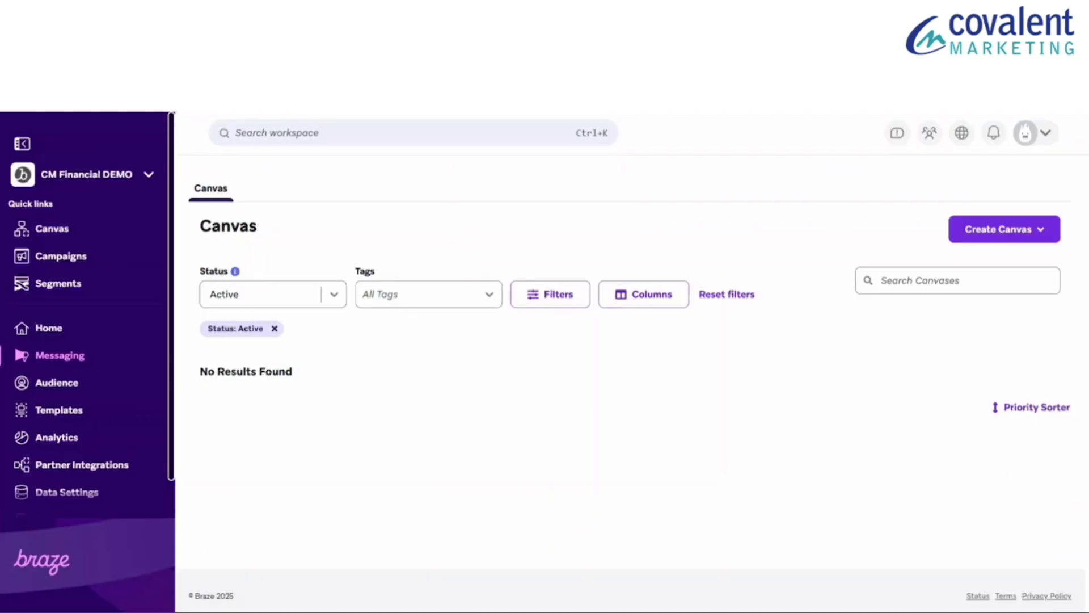
Create a new blank canvas and rename it 'Welcome Flow'
left_click(973, 233)
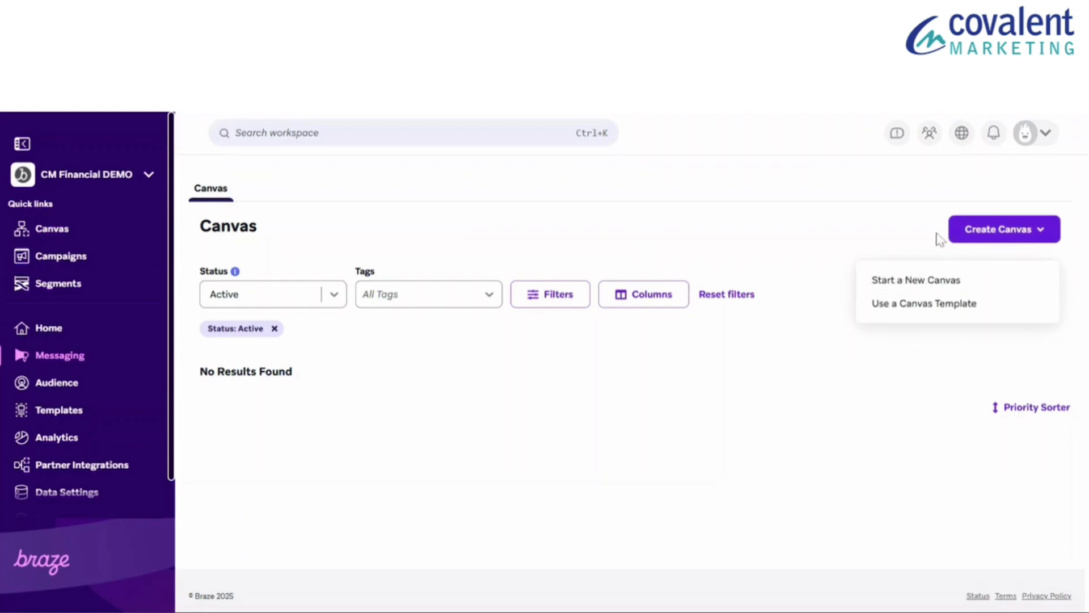
left_click(916, 280)
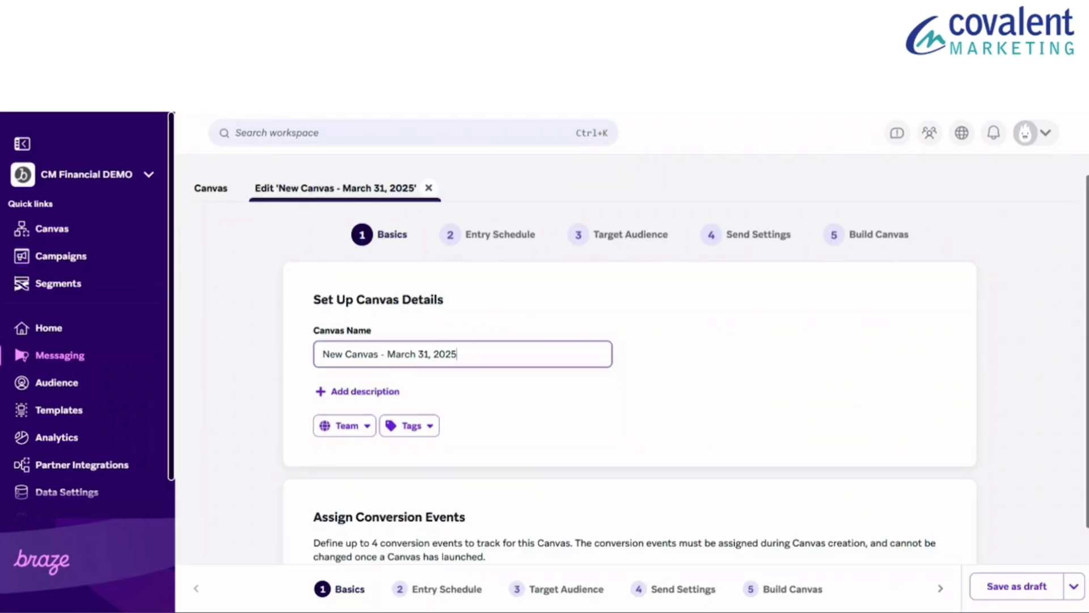
left_click_drag(459, 354, 305, 356)
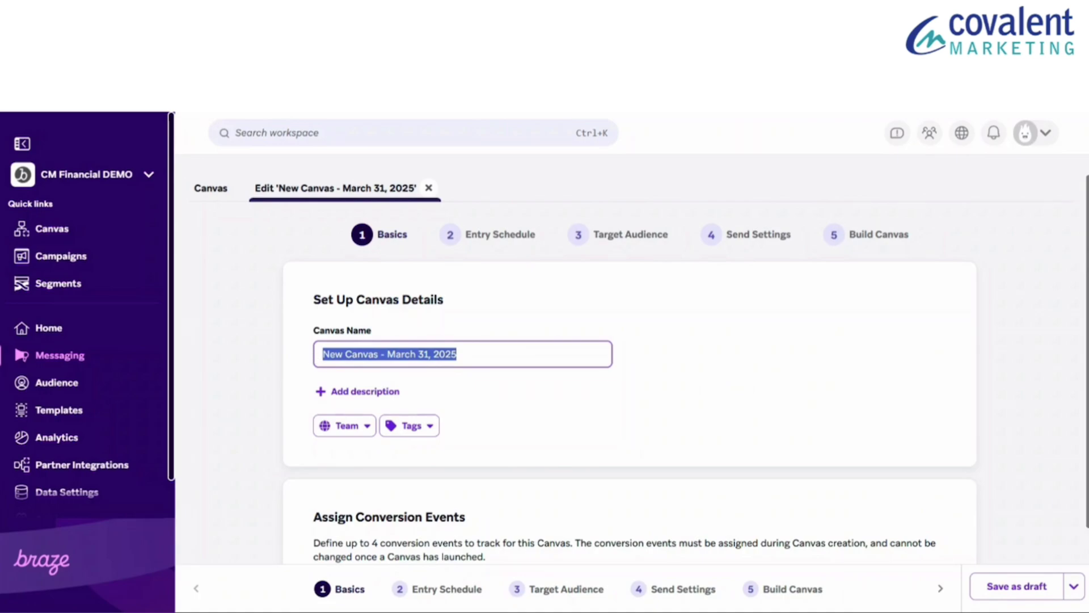
type("Welcome Flow")
scroll(497, 273, "down", 3)
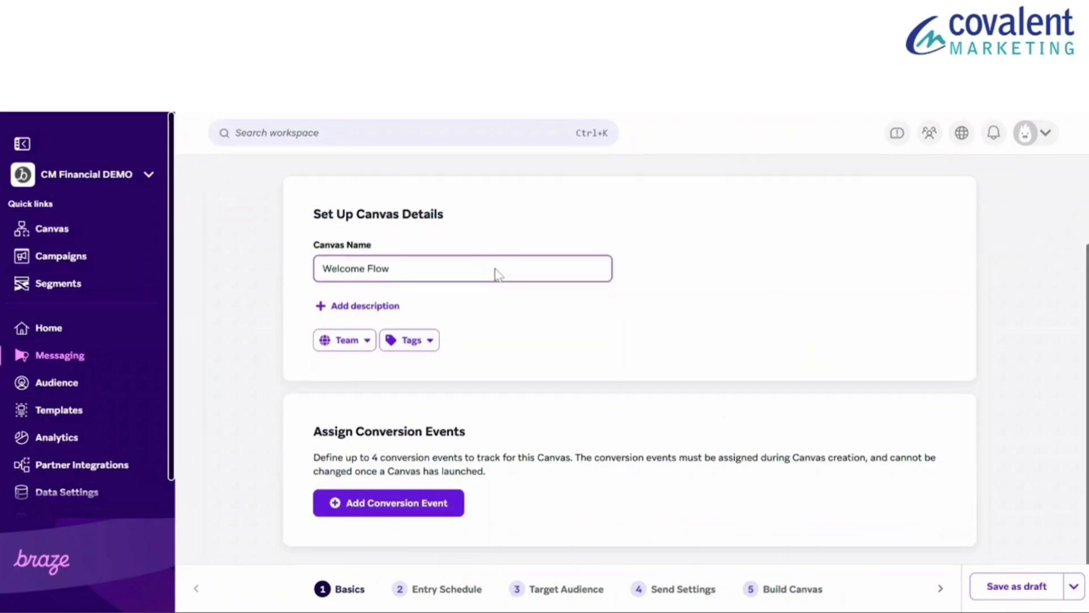
scroll(497, 273, "up", 3)
left_click(499, 235)
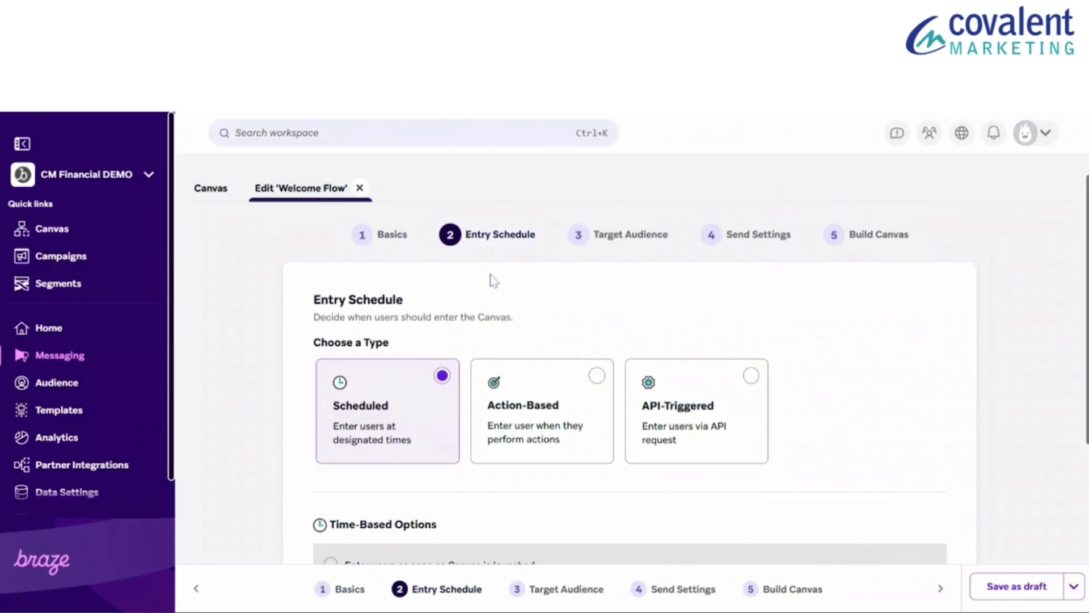
scroll(510, 280, "down", 2)
Make entry action-based on performing the custom event signup_complete
left_click(537, 327)
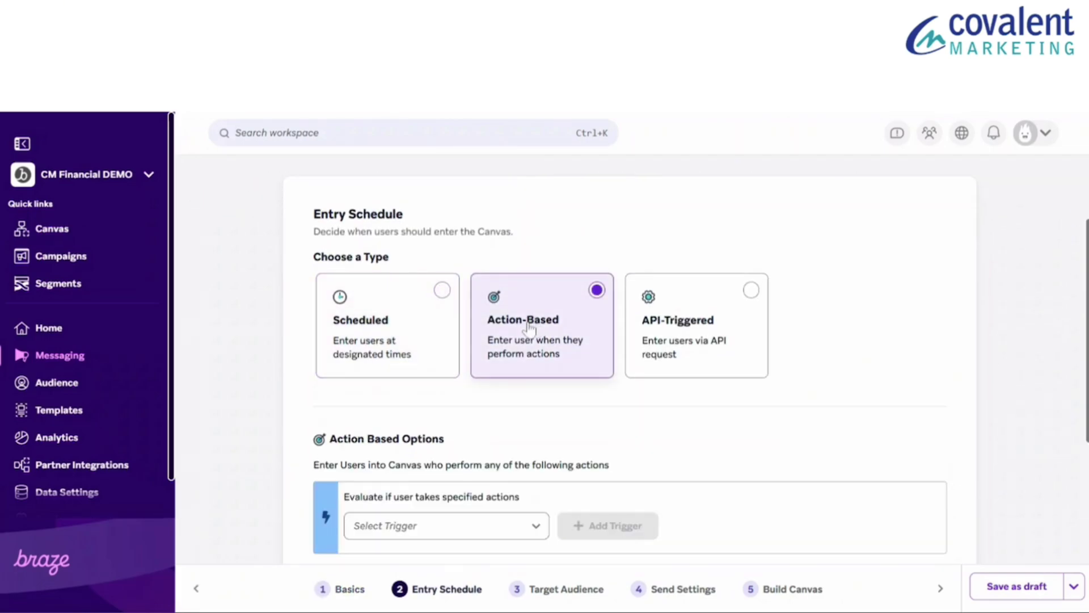
scroll(530, 314, "down", 2)
left_click(470, 440)
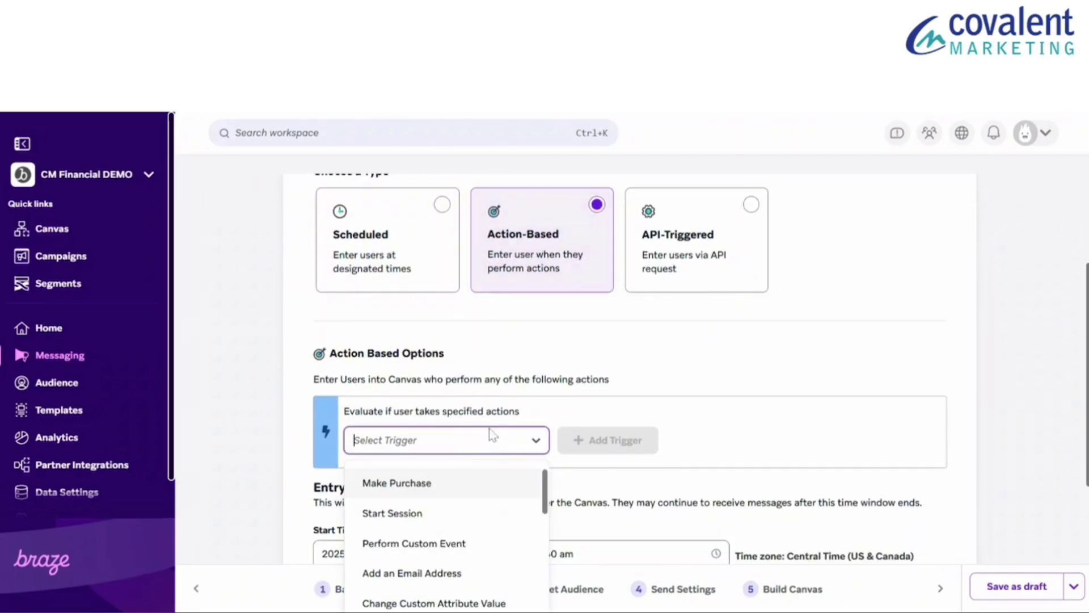
left_click(414, 543)
left_click(607, 440)
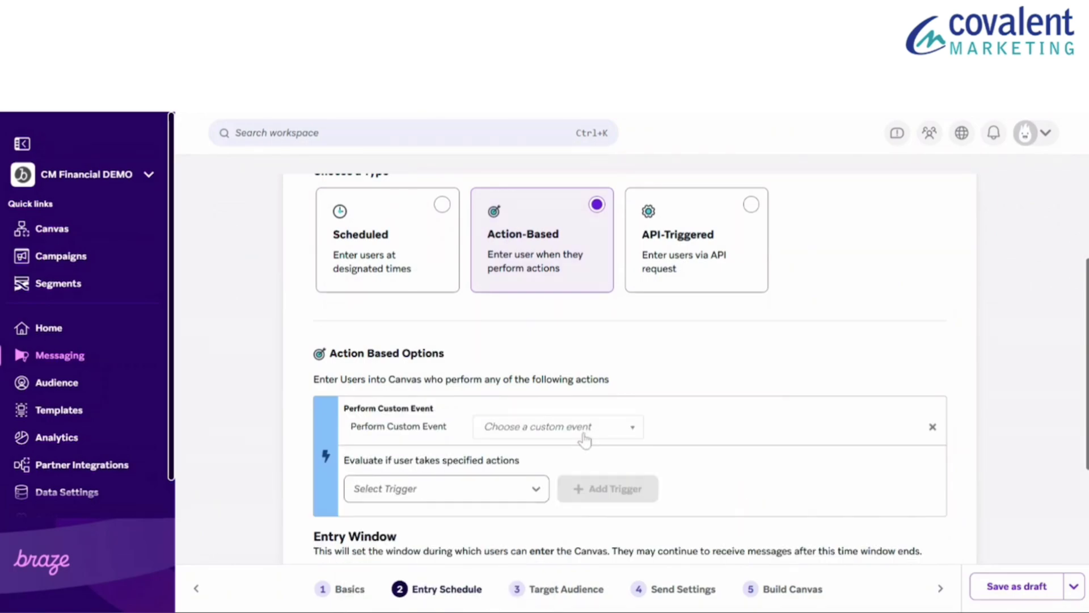
left_click(558, 425)
left_click(544, 524)
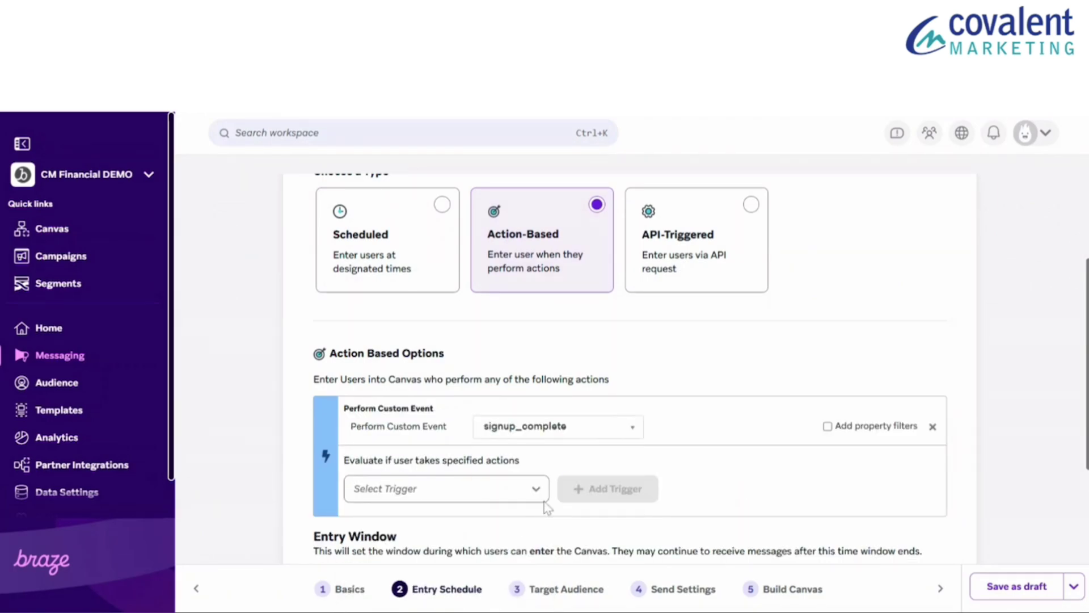
Target the All Users (CMFinancial - Web) segment and keep the default send settings
left_click(566, 589)
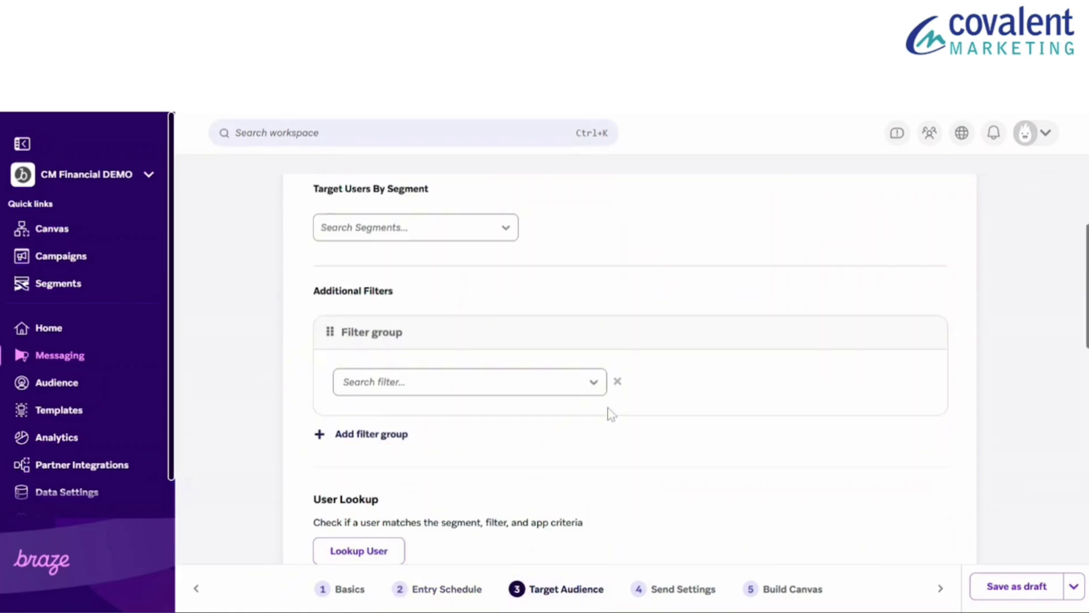
scroll(608, 414, "up", 1)
scroll(568, 409, "up", 1)
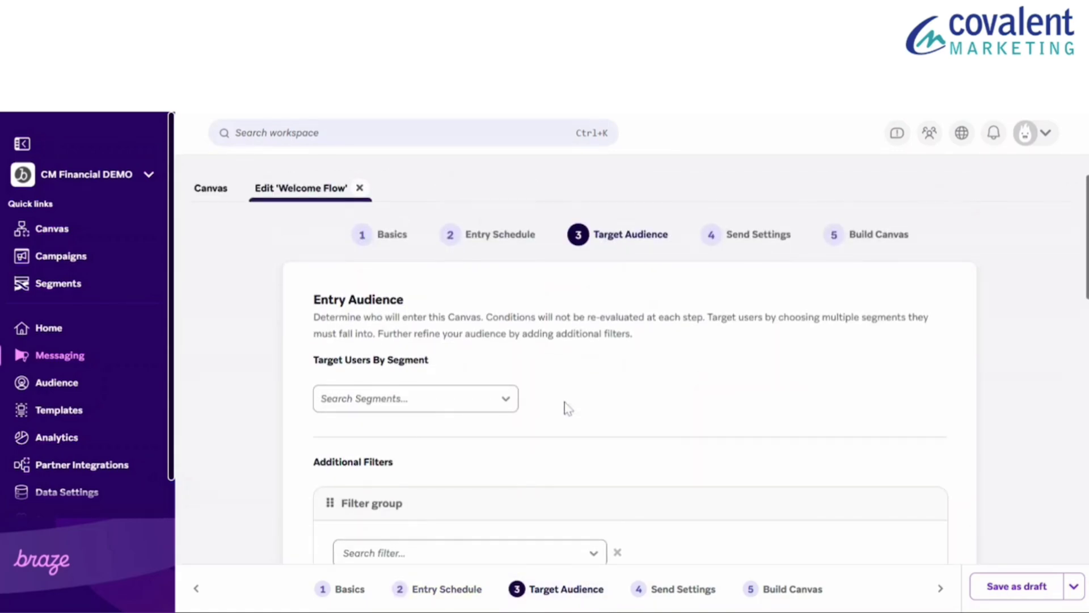
scroll(563, 405, "down", 1)
left_click(416, 312)
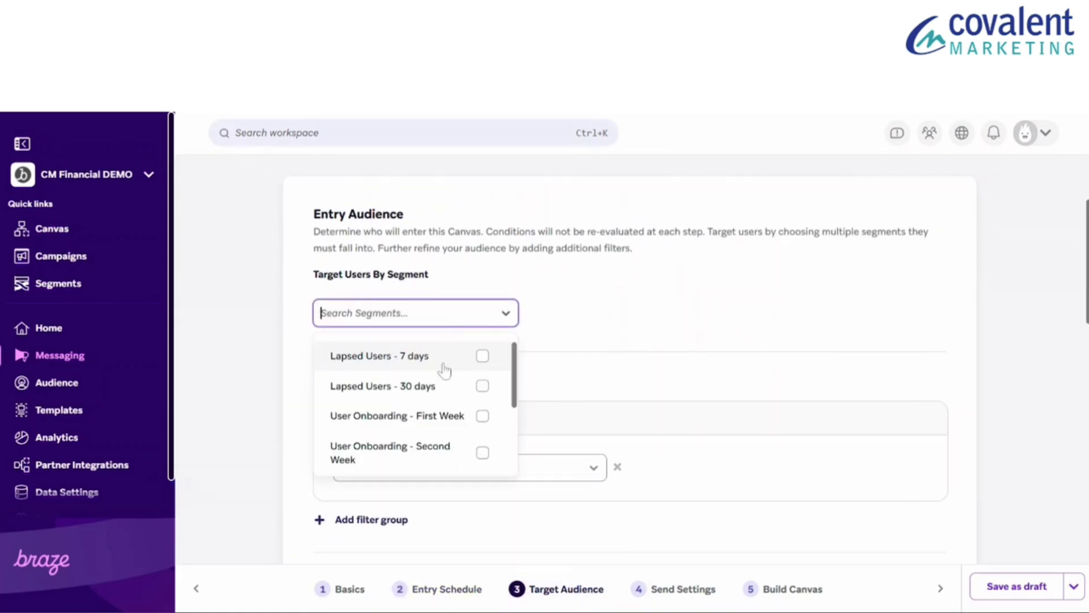
scroll(430, 400, "down", 2)
left_click(428, 409)
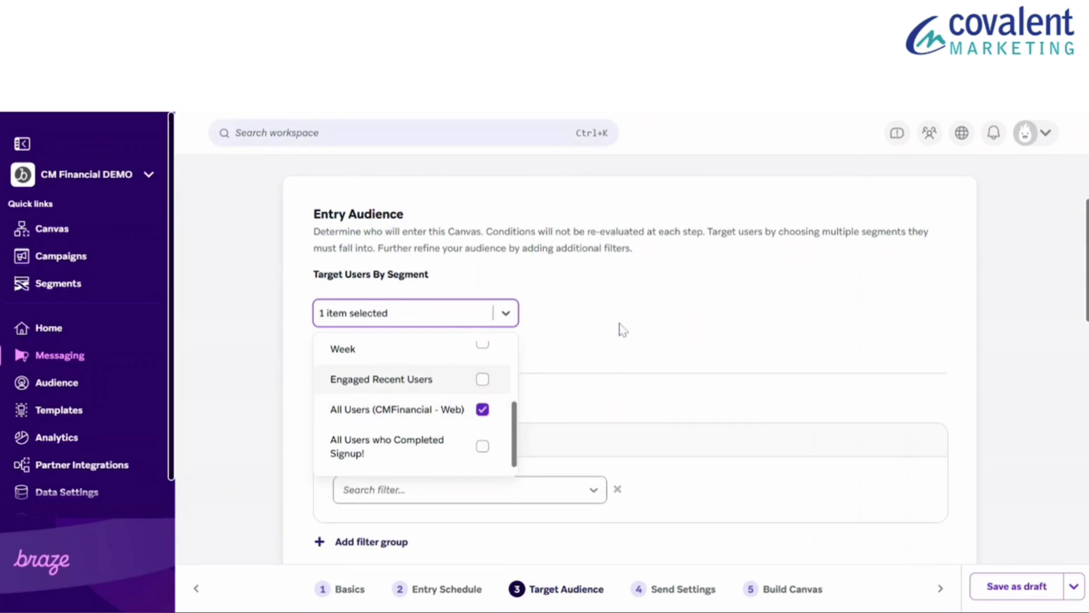
left_click(616, 329)
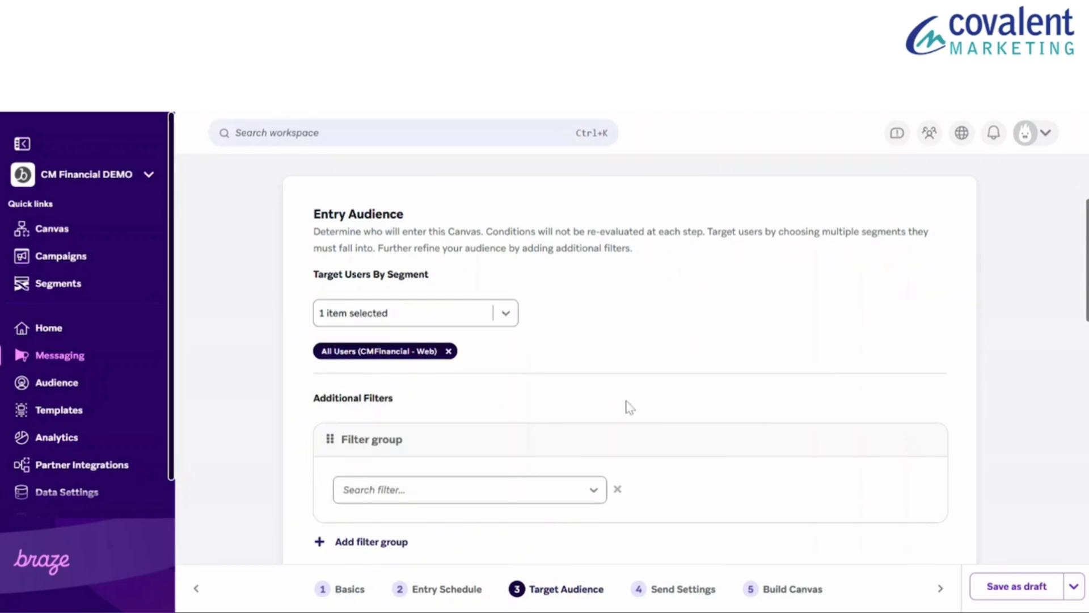
scroll(626, 400, "down", 3)
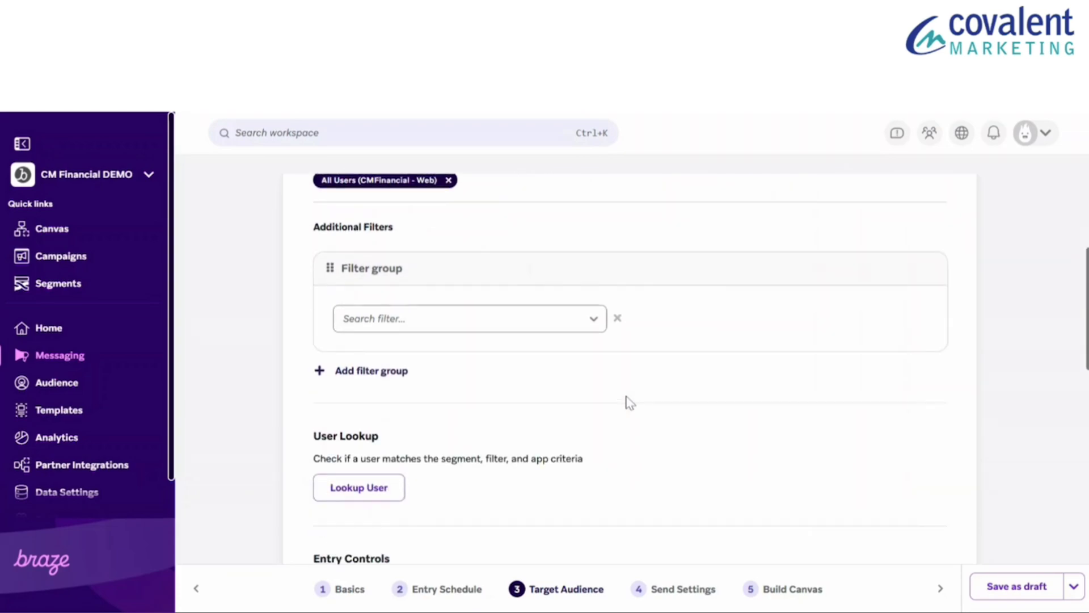
scroll(626, 400, "down", 2)
scroll(626, 401, "down", 1)
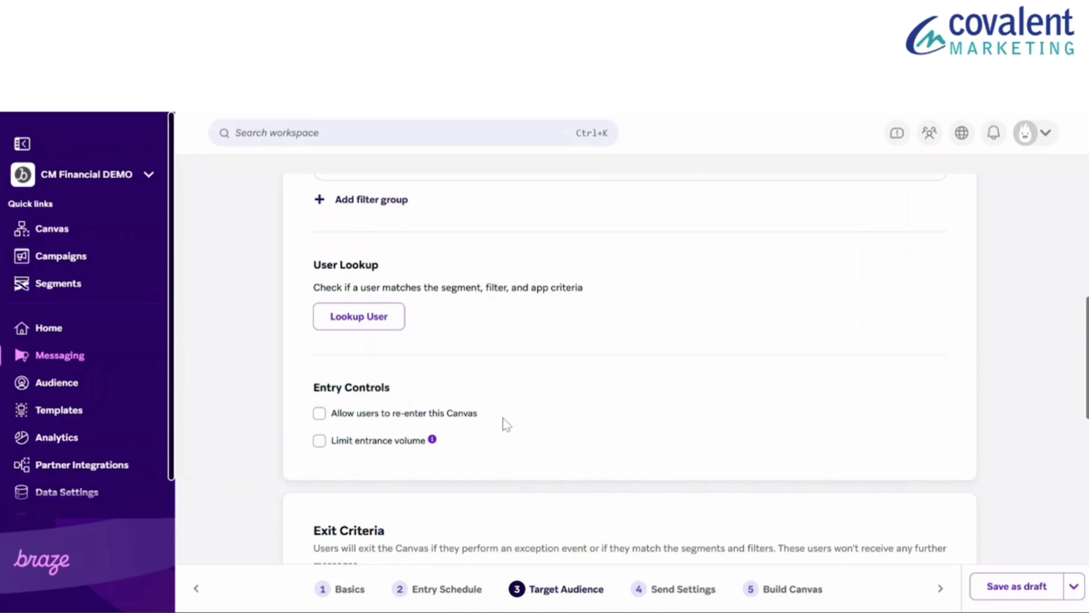
scroll(505, 423, "down", 1)
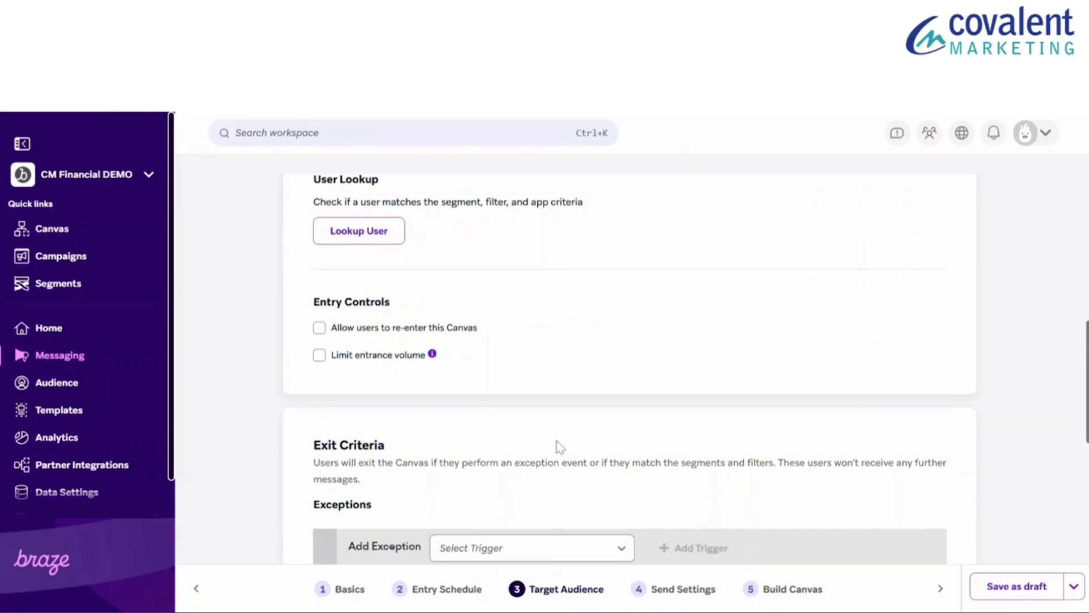
left_click(691, 594)
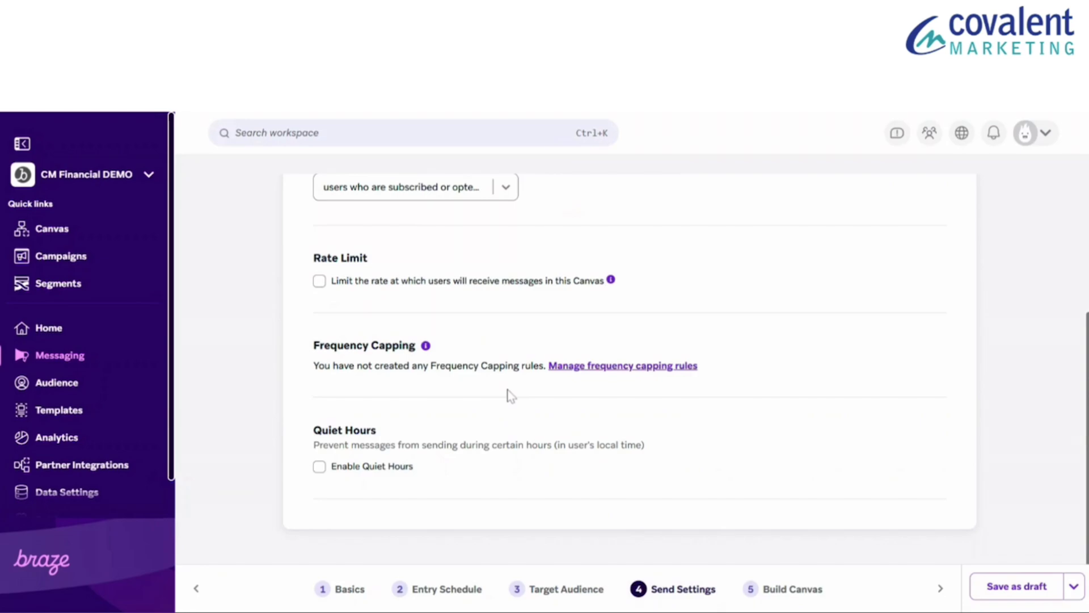
scroll(511, 392, "up", 3)
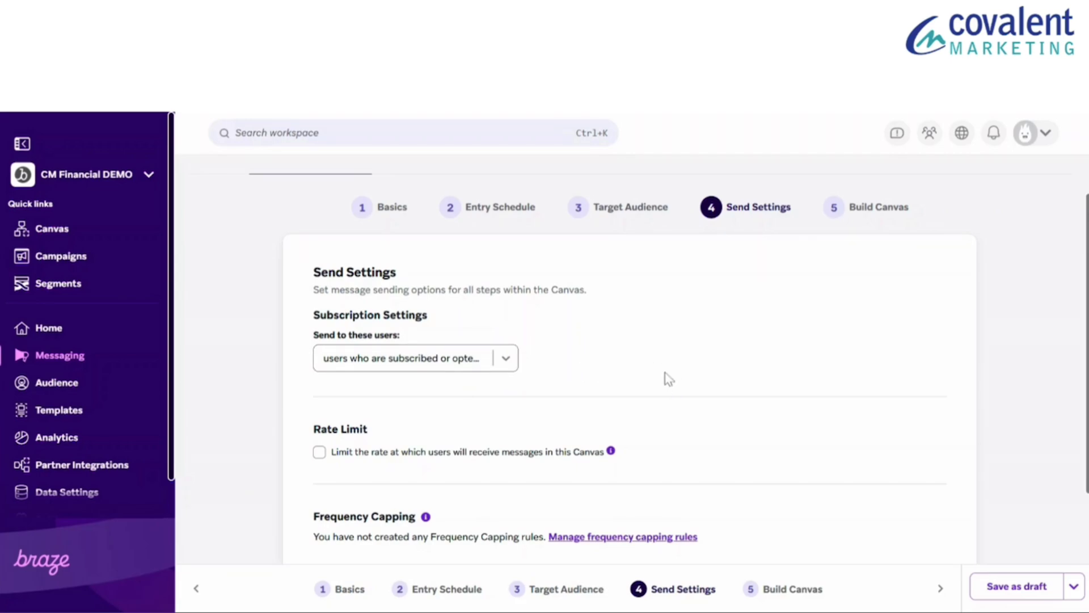
left_click(877, 207)
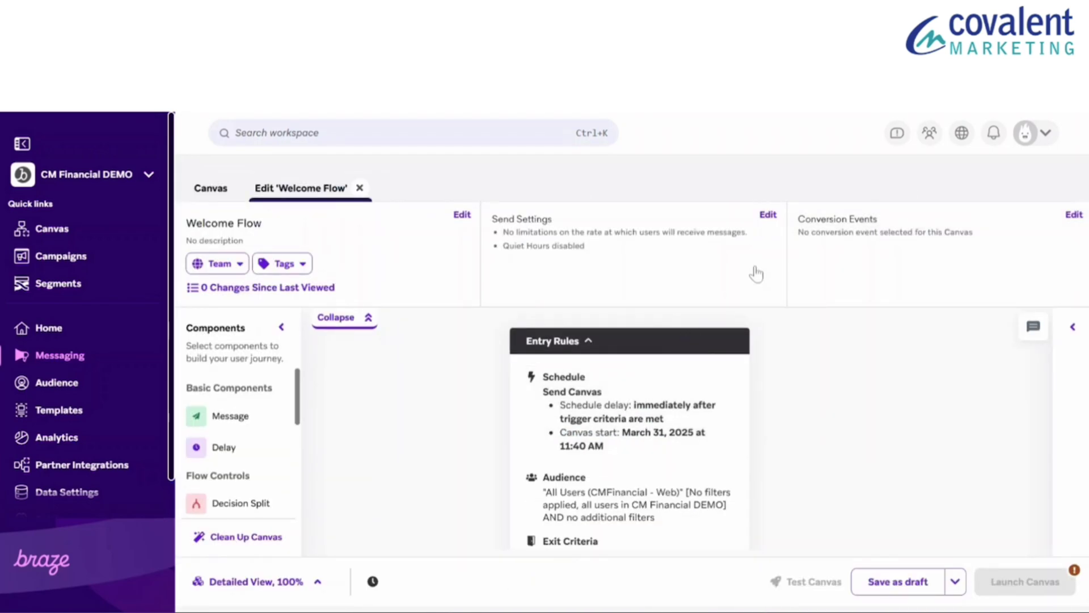
Add a Message step under Variant 1 and name it 'Welcome Email'
left_click(344, 317)
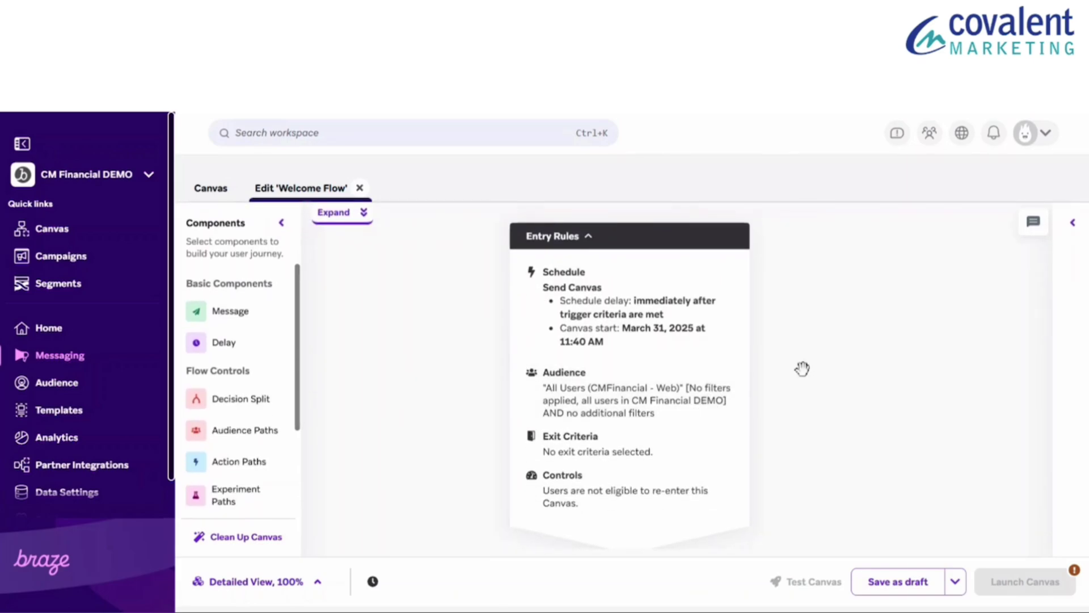
scroll(797, 373, "down", 3)
scroll(797, 373, "down", 3)
scroll(798, 372, "down", 3)
left_click_drag(629, 325, 613, 409)
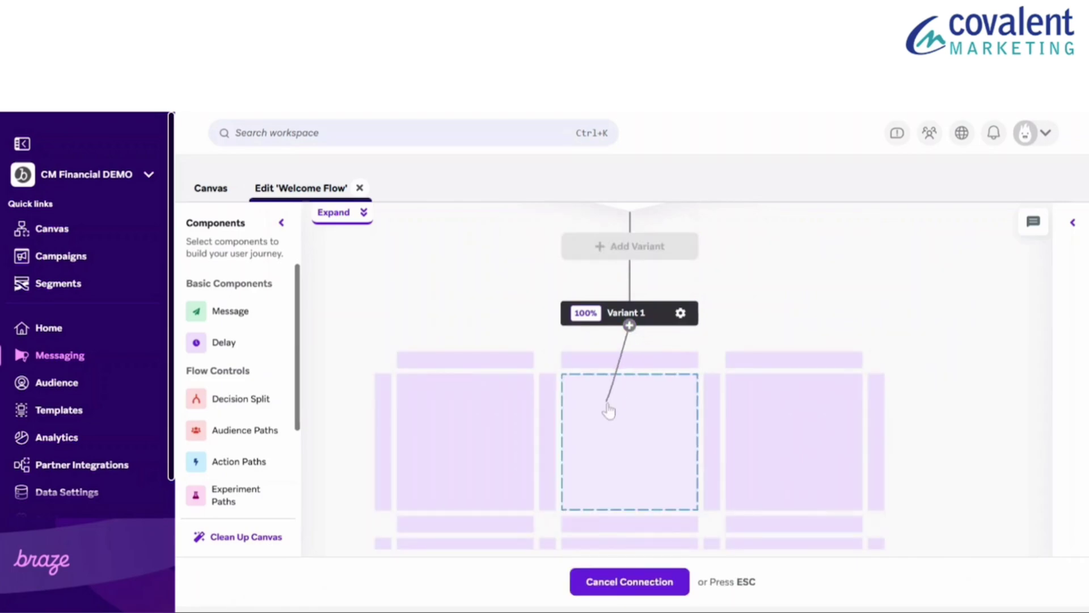
left_click(659, 464)
left_click(600, 387)
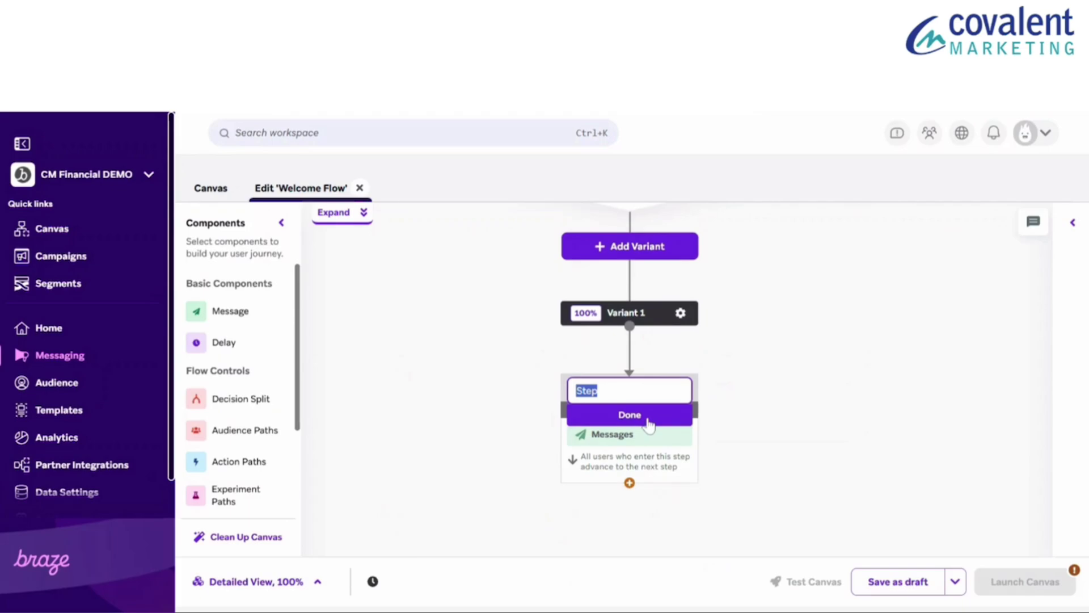
type("Welcome Email")
left_click(630, 415)
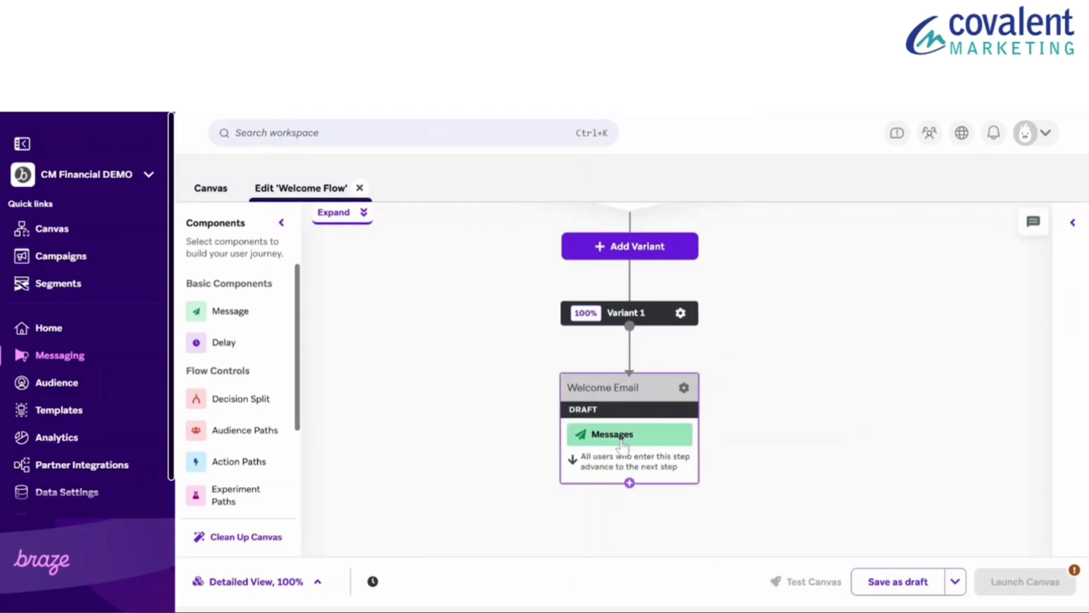
Use the Welcome Email email template for the step and turn on Intelligent Timing
left_click(614, 434)
left_click(498, 300)
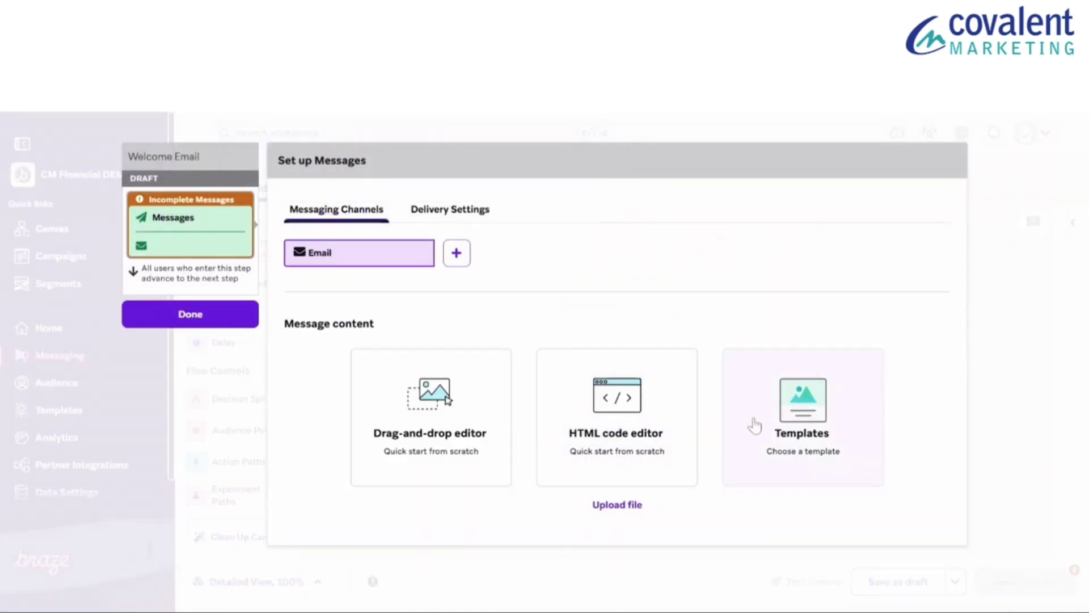
left_click(758, 426)
scroll(459, 400, "down", 2)
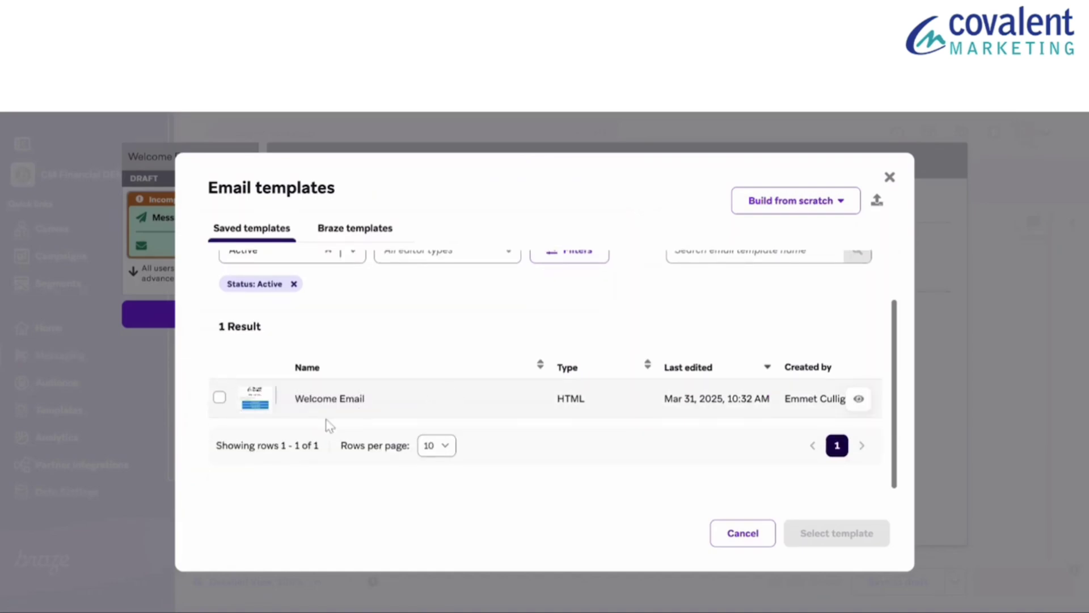
left_click(220, 398)
left_click(836, 532)
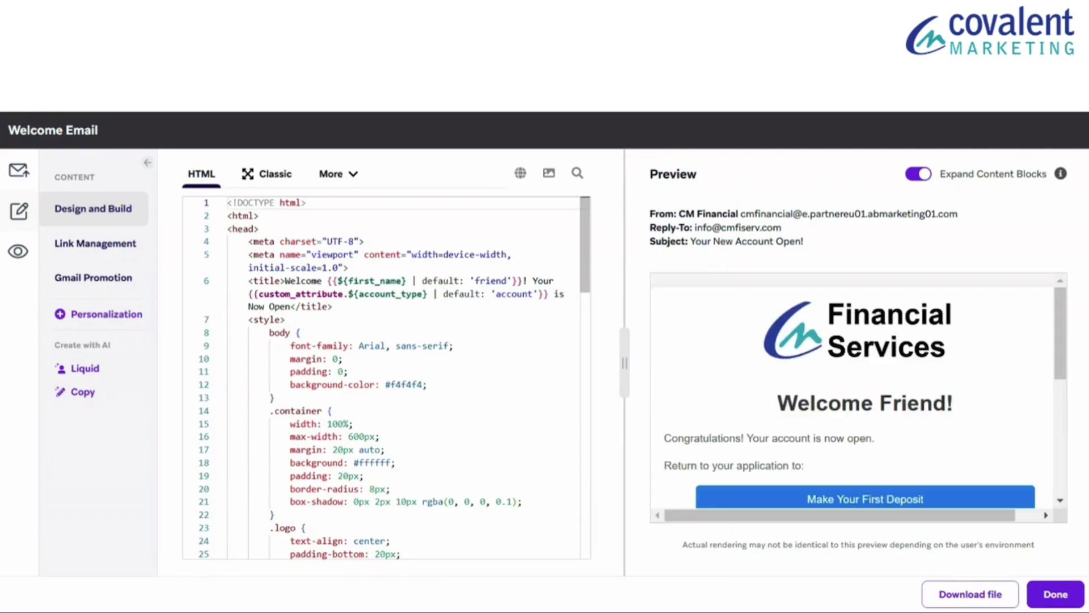
left_click(1053, 594)
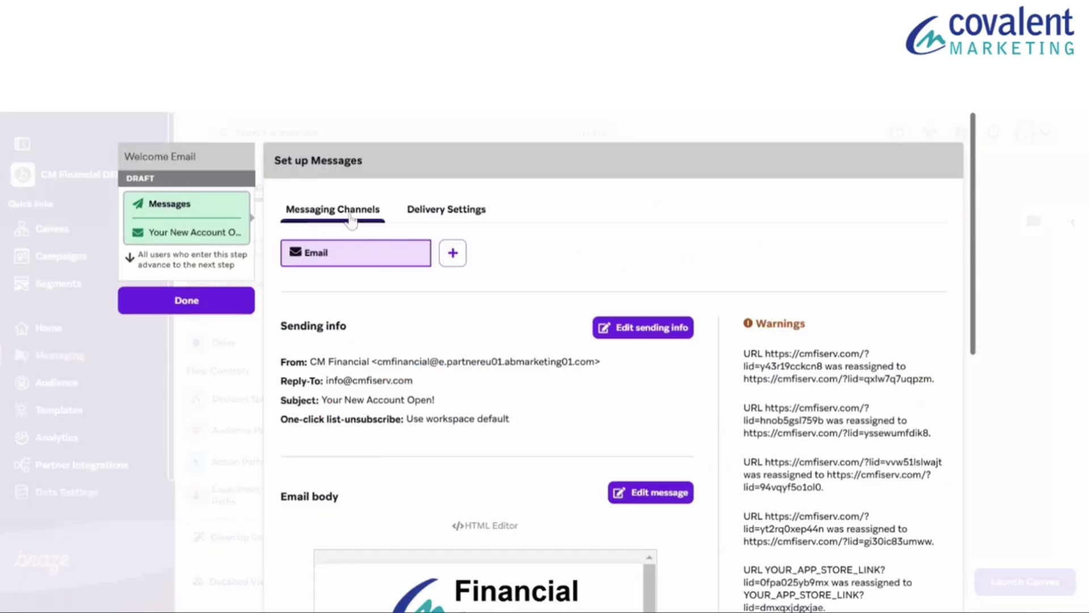
left_click(447, 208)
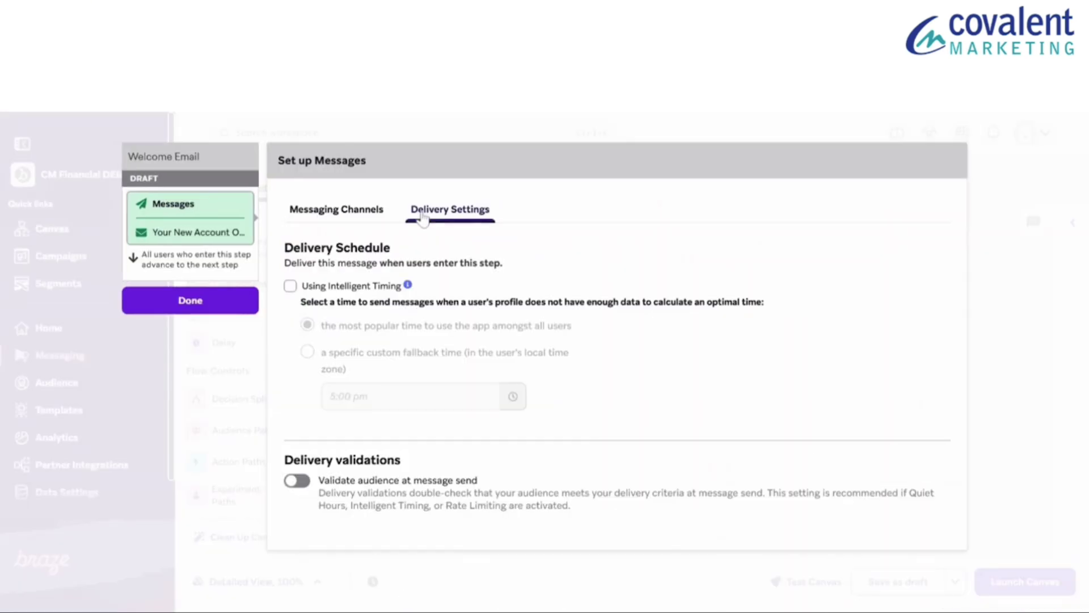
left_click(290, 286)
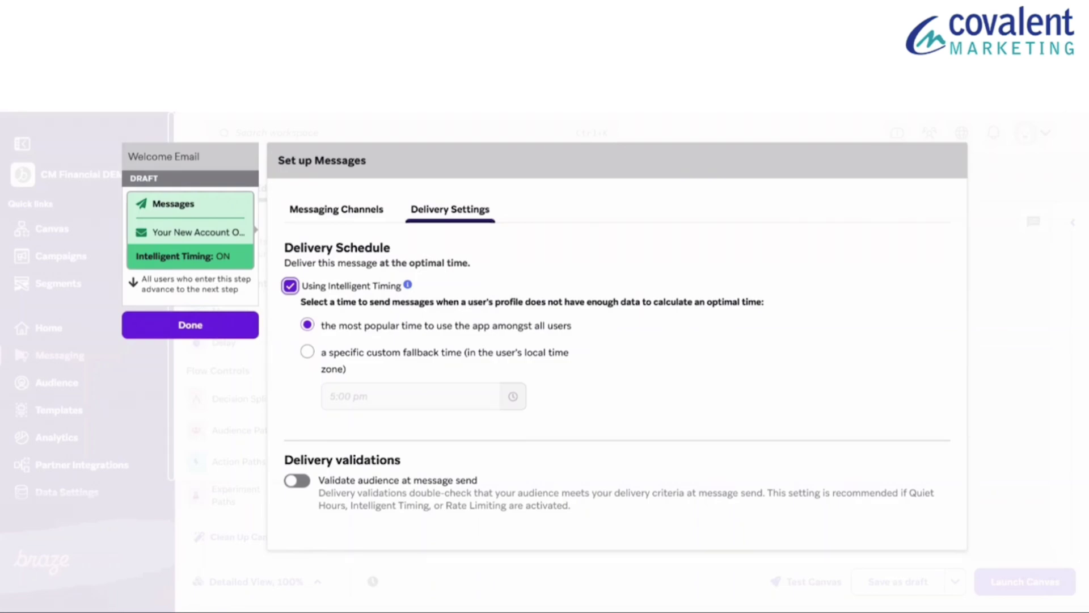
Add a one-day Delay step after Welcome Email and name it 'Delay 1'
left_click(190, 324)
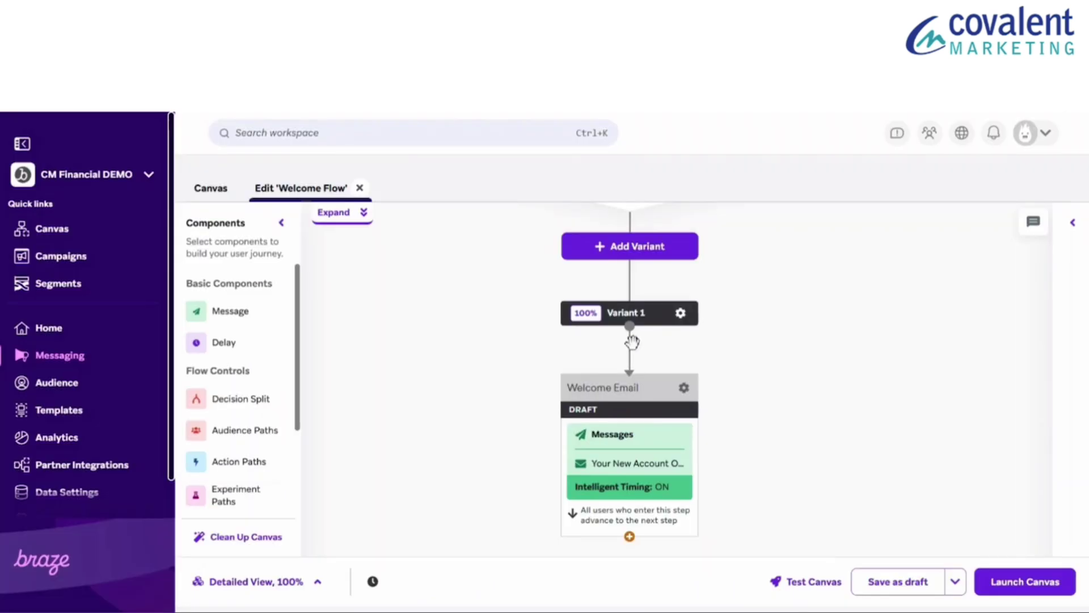
scroll(719, 383, "down", 2)
left_click(630, 451)
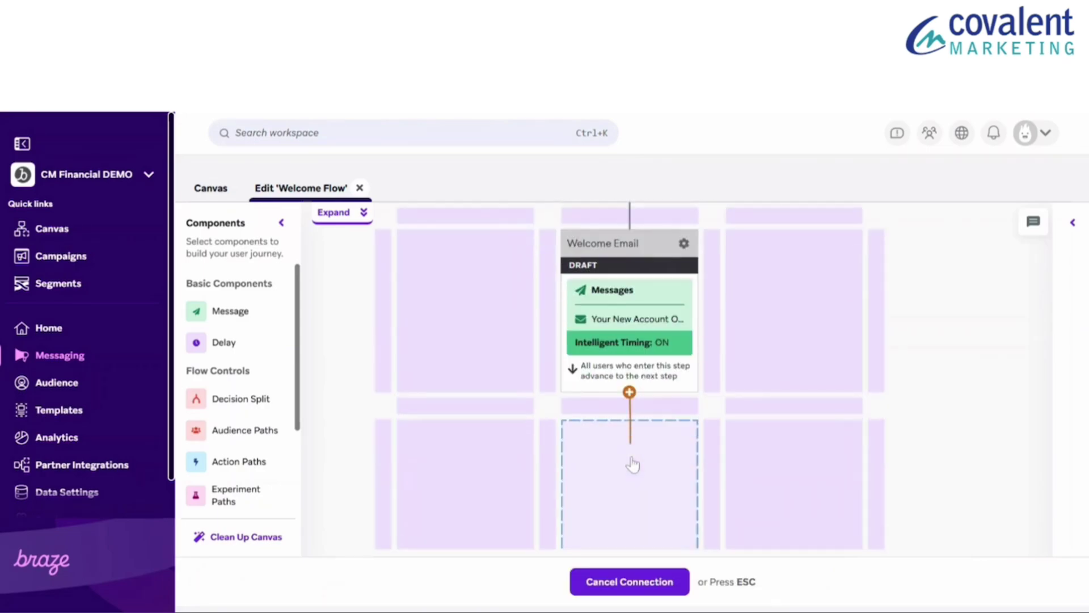
left_click(630, 442)
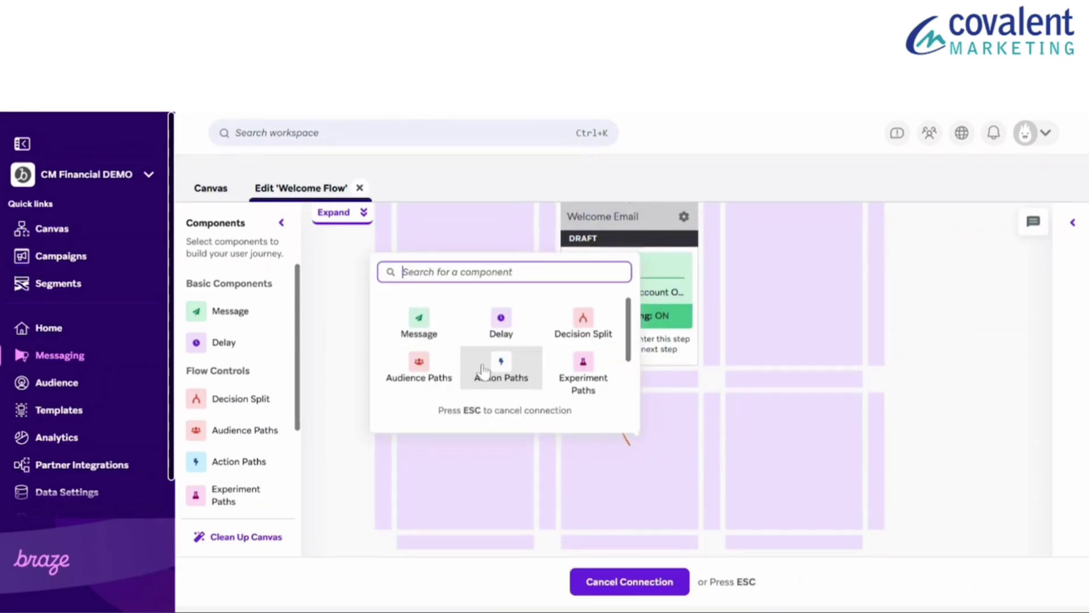
left_click(501, 324)
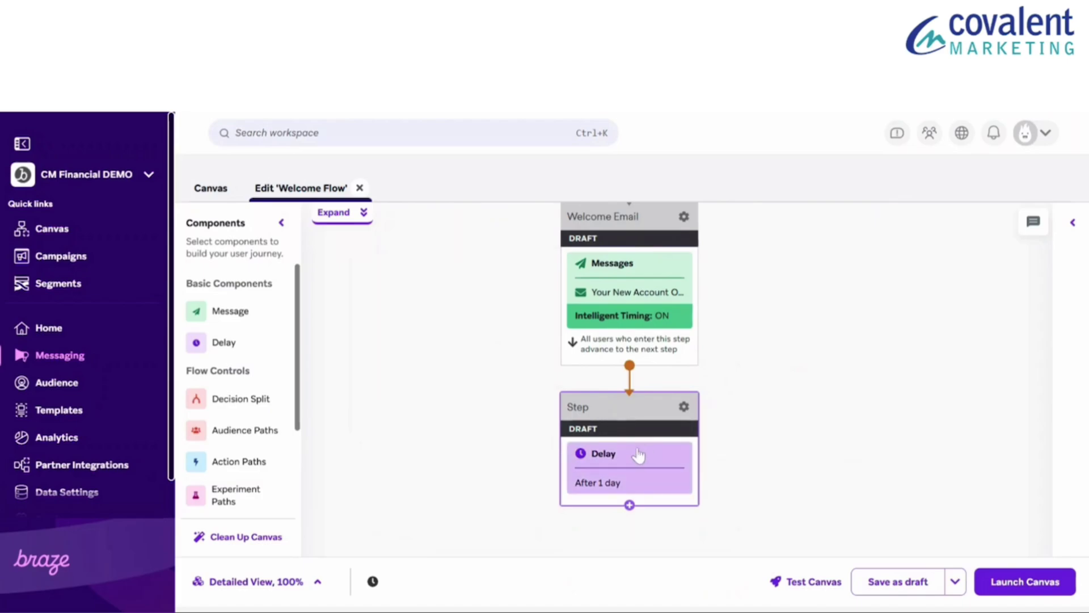
left_click(600, 407)
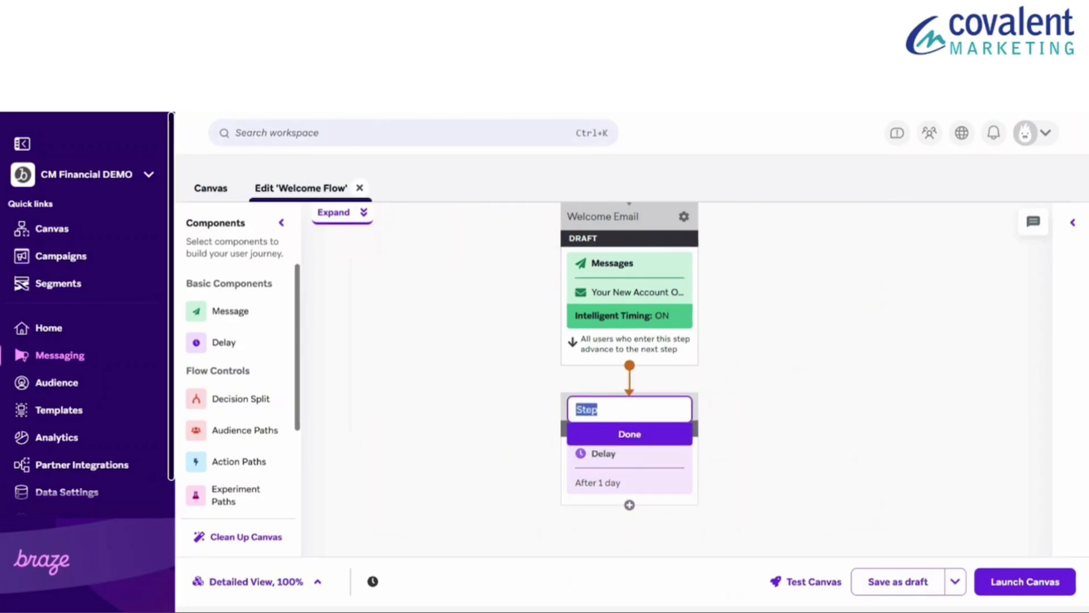
type("Delay 1")
key("Return")
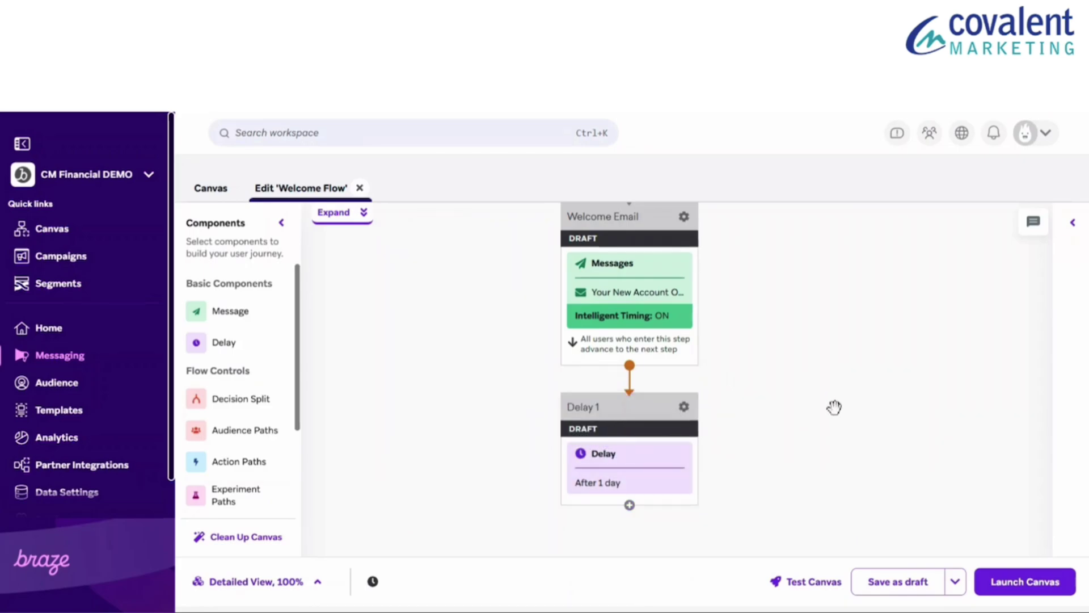
scroll(829, 415, "down", 2)
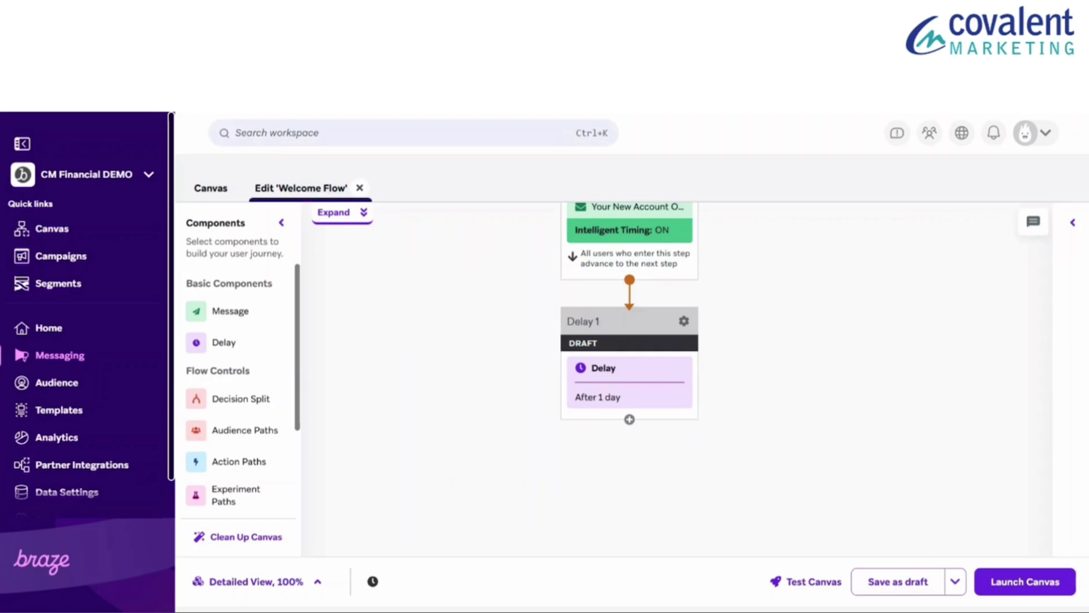
scroll(811, 404, "down", 2)
Add an Audience Paths step after Delay 1 and name it 'App Check'
left_click(628, 332)
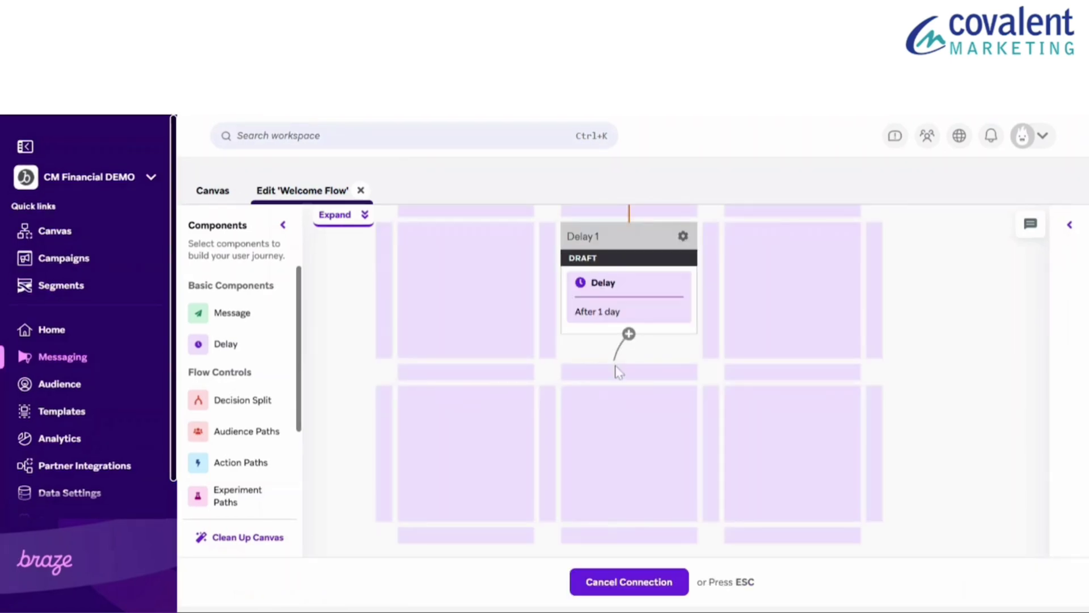
left_click(621, 426)
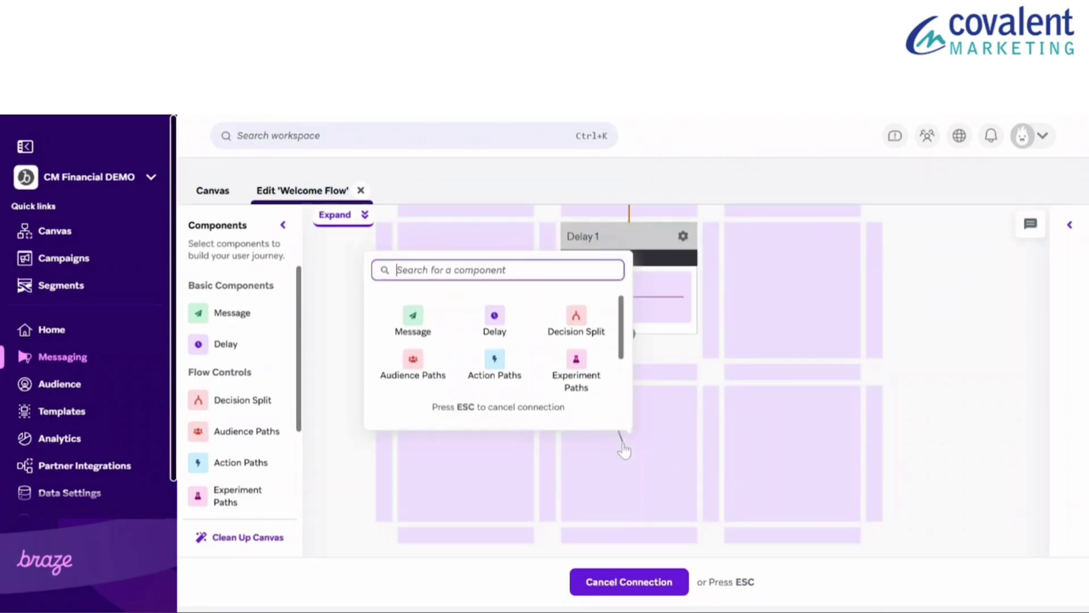
scroll(566, 381, "down", 1)
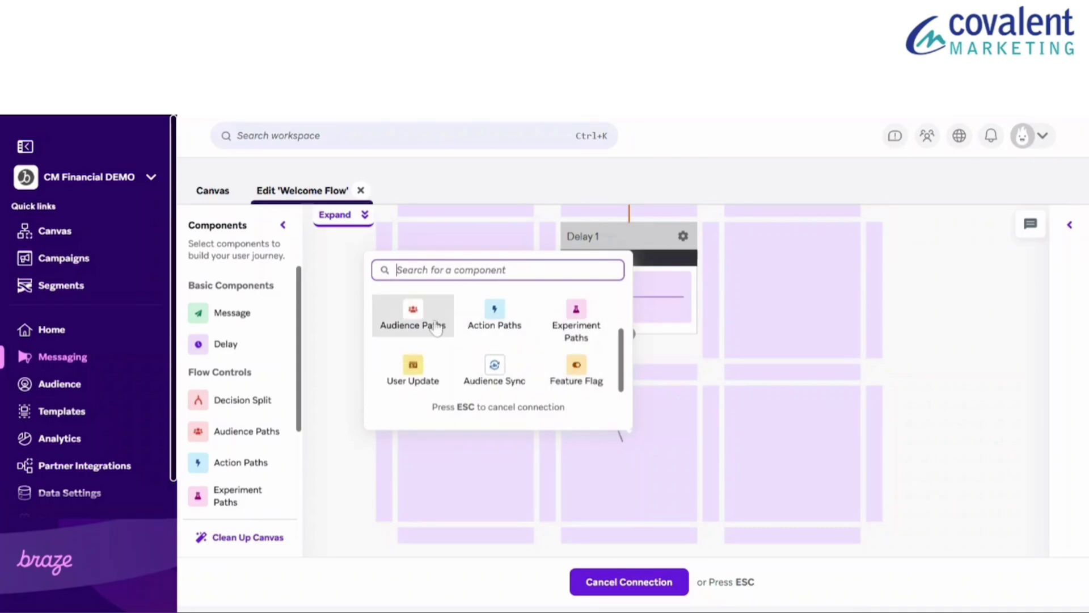
left_click(413, 317)
left_click(663, 398)
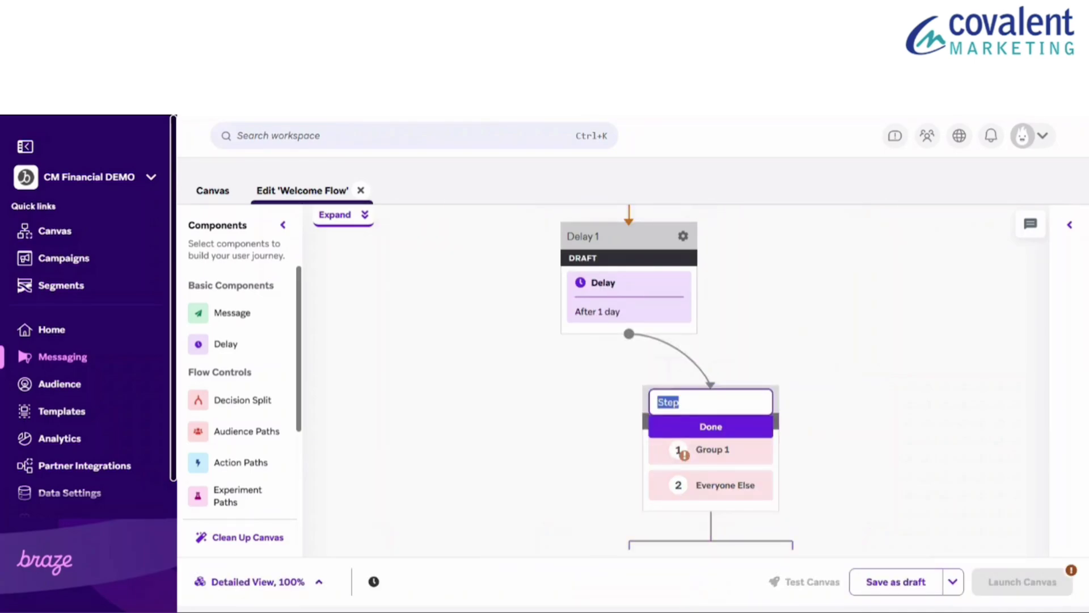
type("App Check")
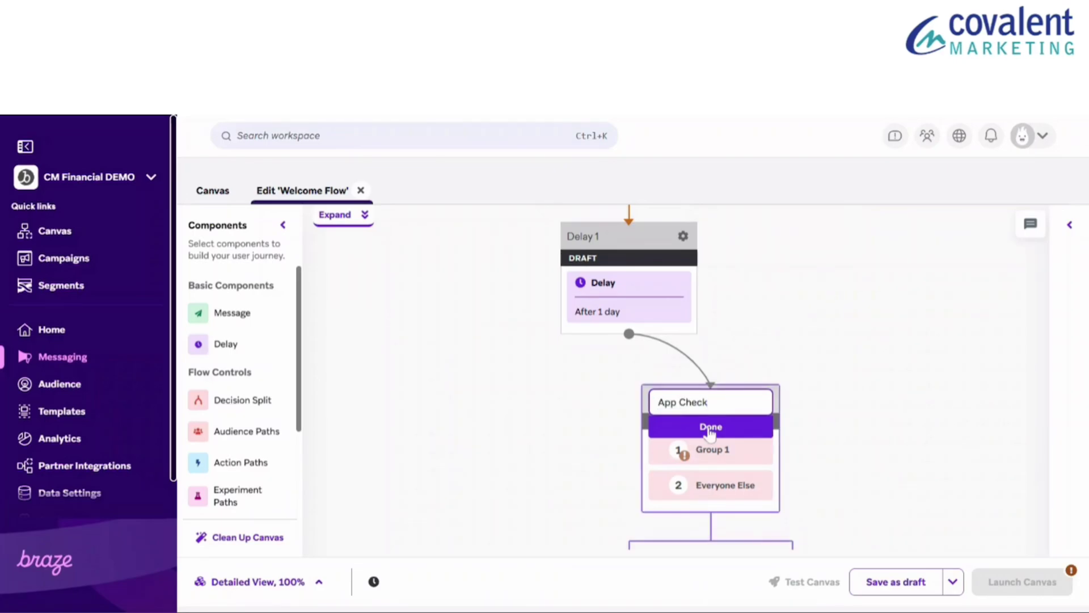
left_click(710, 427)
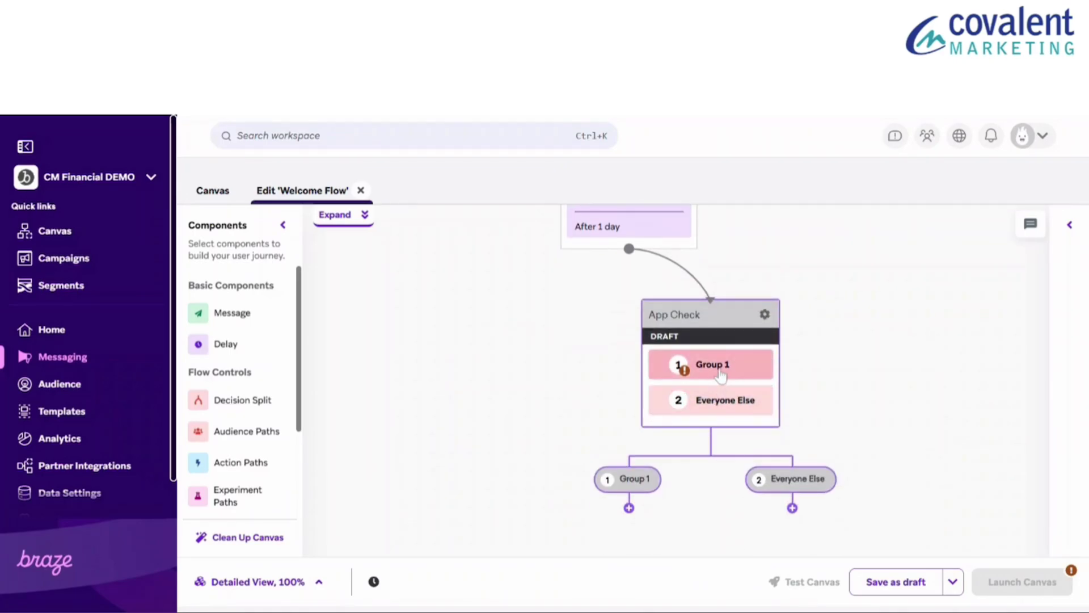
Rename Group 1 to 'Has App' and filter it to Session Count more than 0
left_click(712, 365)
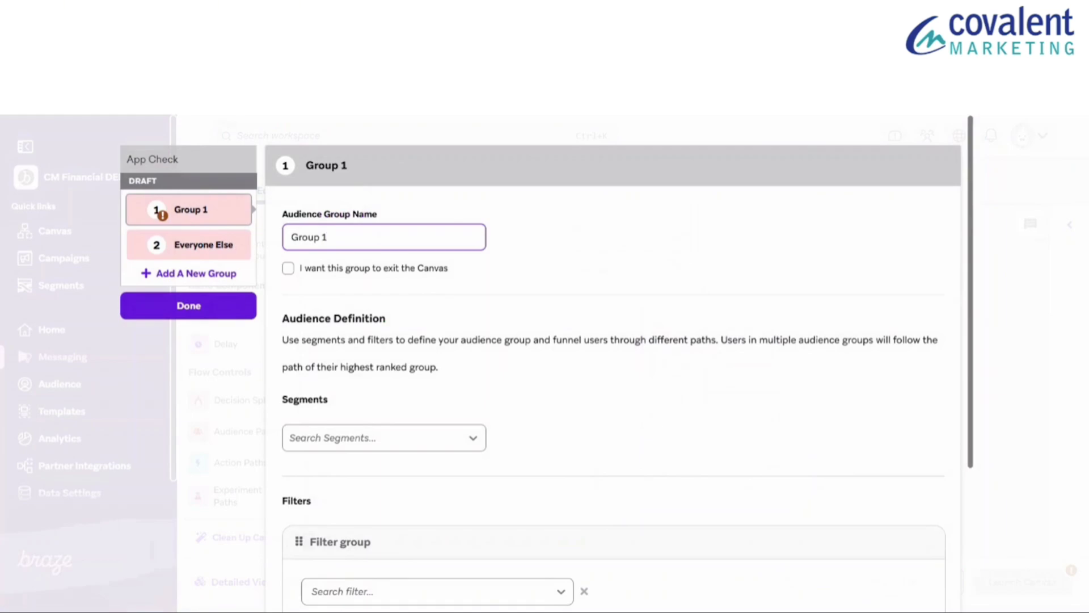
key("ctrl+a")
type("Has App")
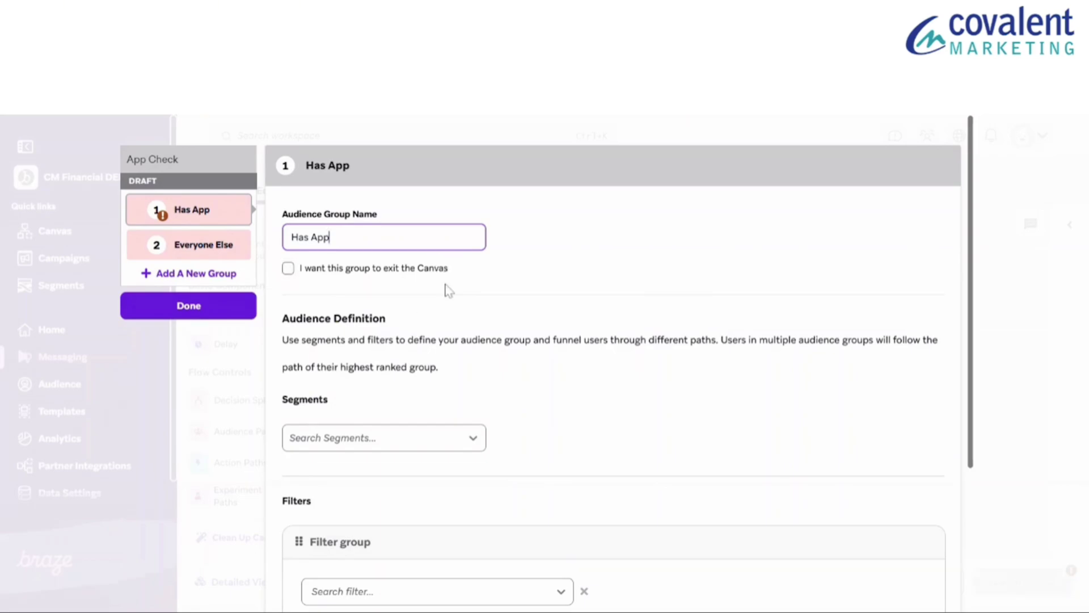
scroll(446, 306, "down", 2)
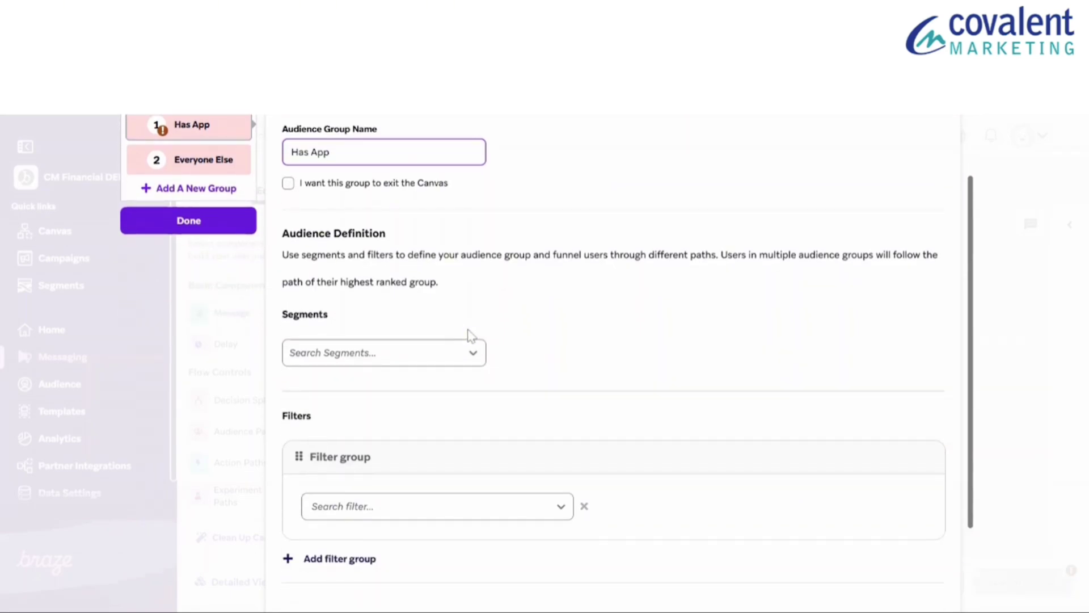
left_click(443, 511)
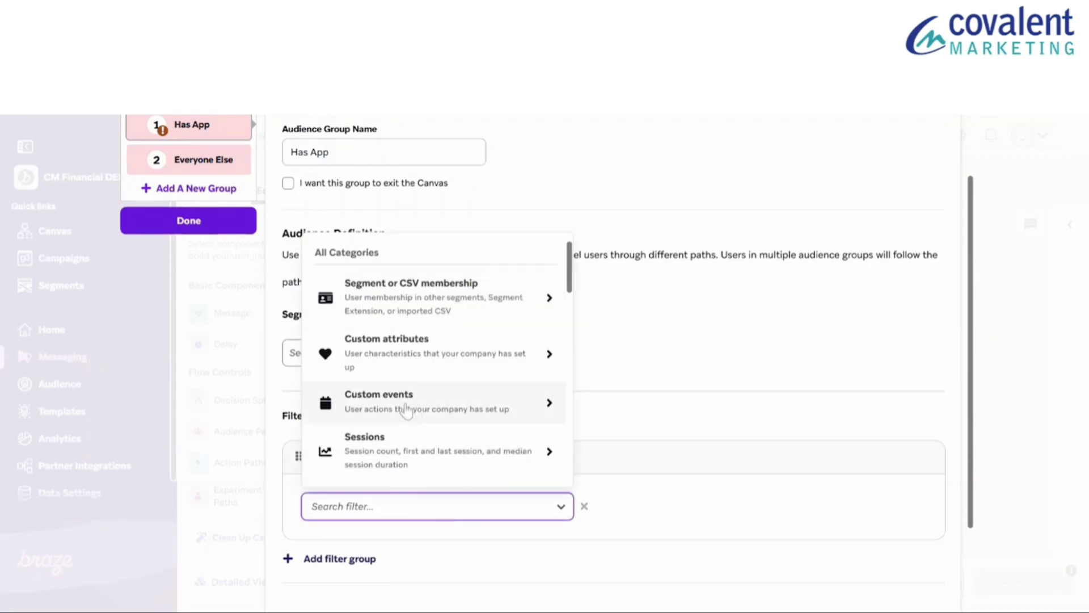
scroll(422, 415, "down", 2)
left_click(428, 358)
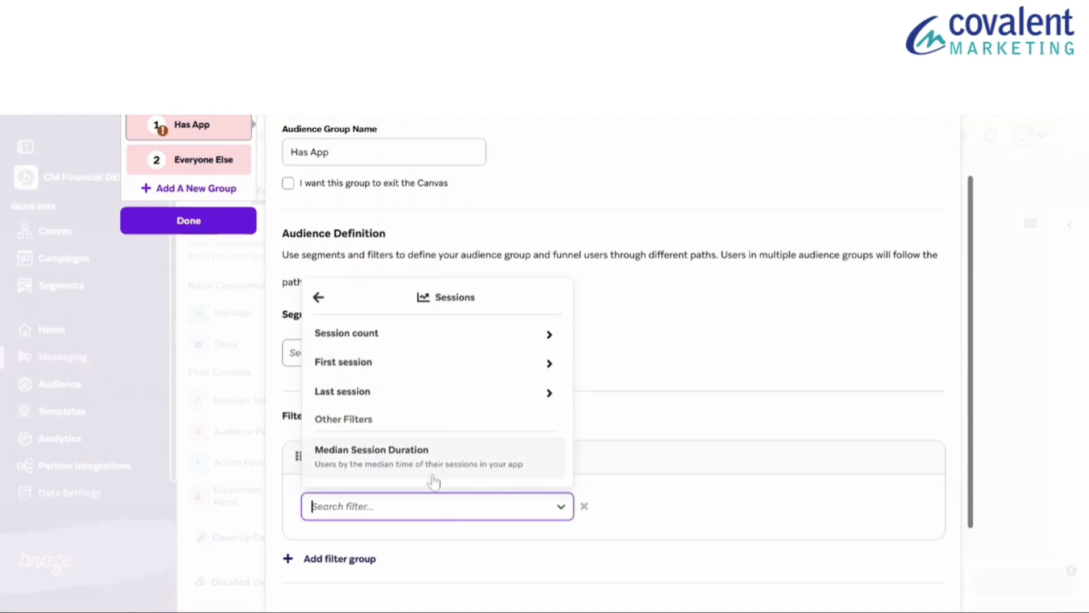
left_click(415, 334)
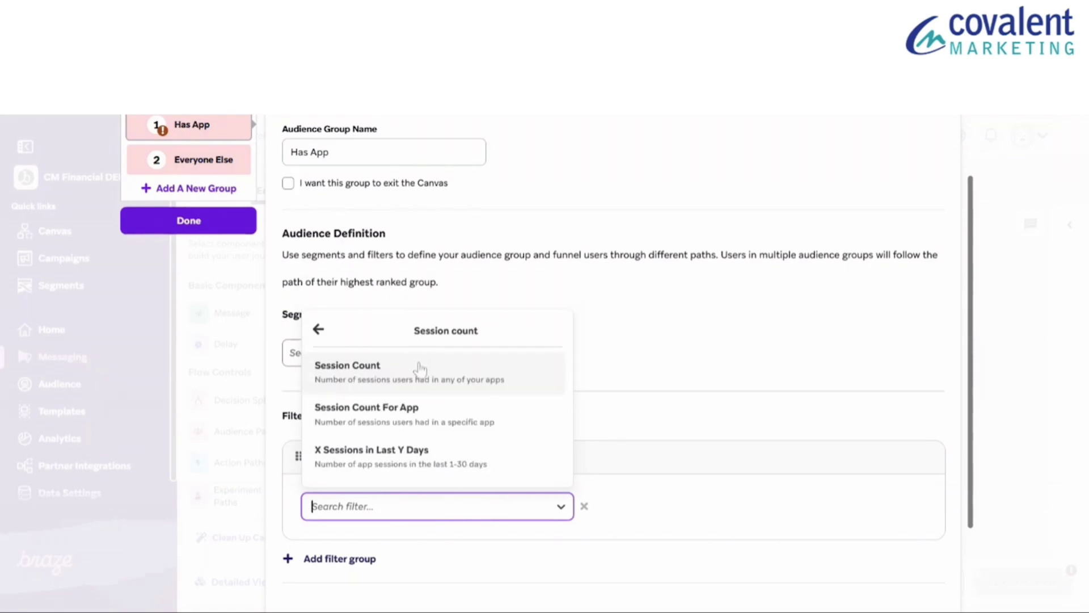
left_click(414, 375)
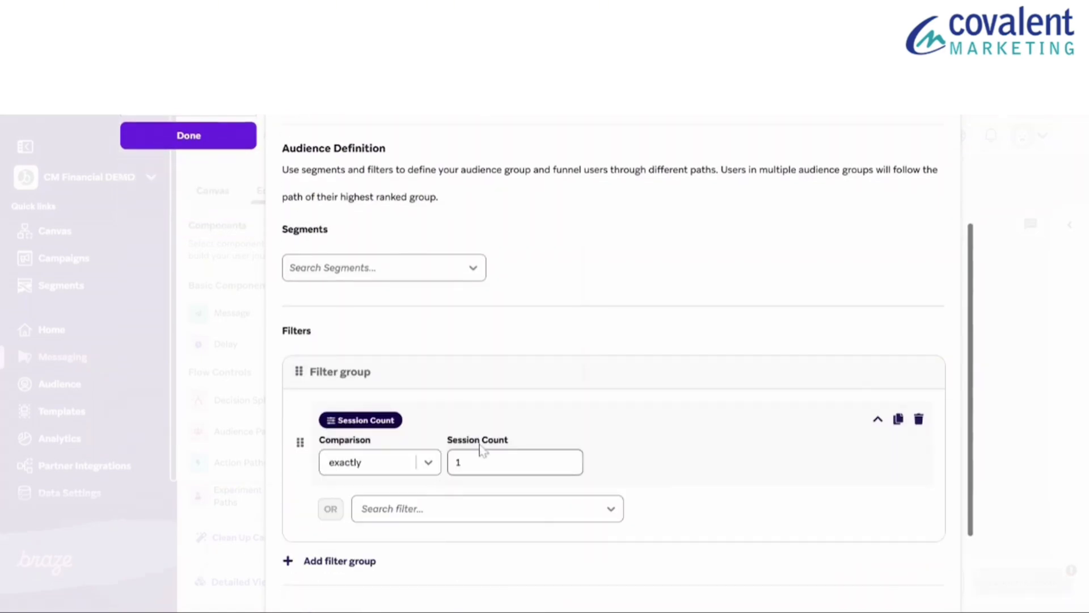
left_click(412, 473)
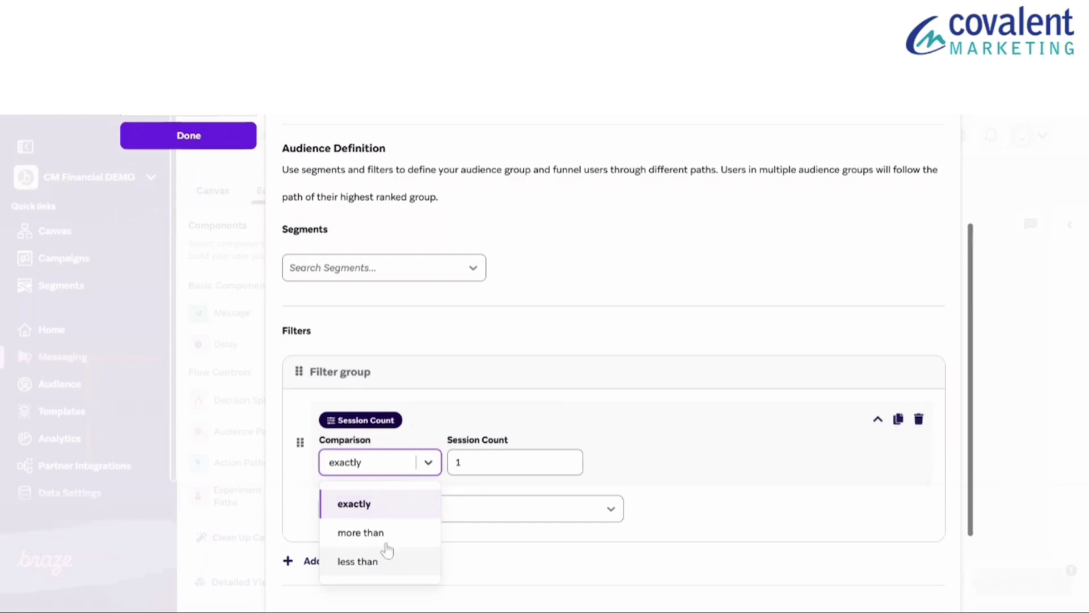
left_click(361, 534)
left_click(459, 462)
scroll(468, 459, "down", 2)
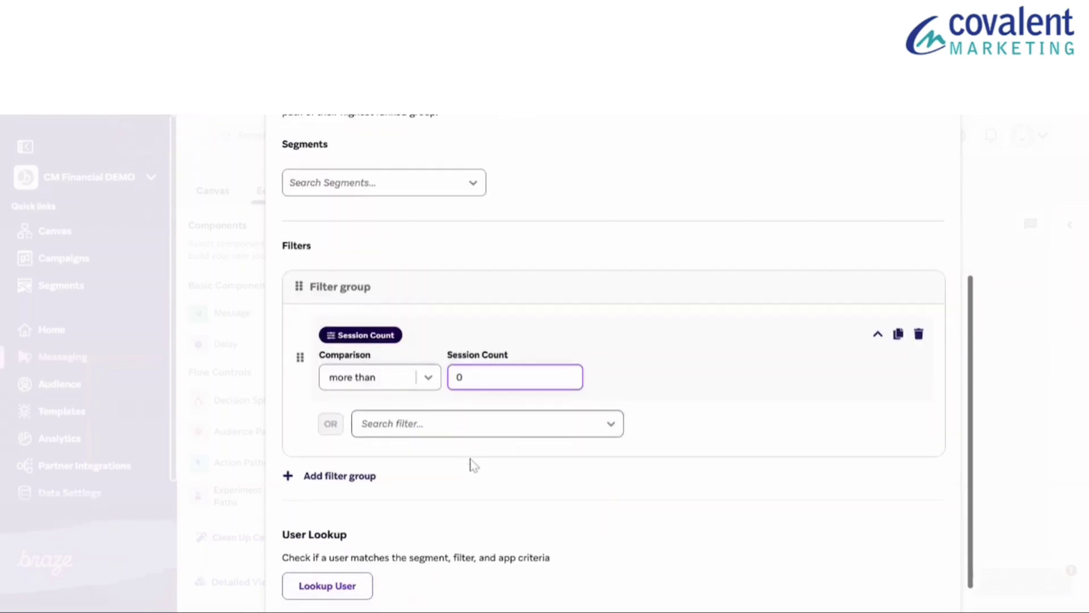
scroll(443, 443, "up", 4)
left_click(188, 186)
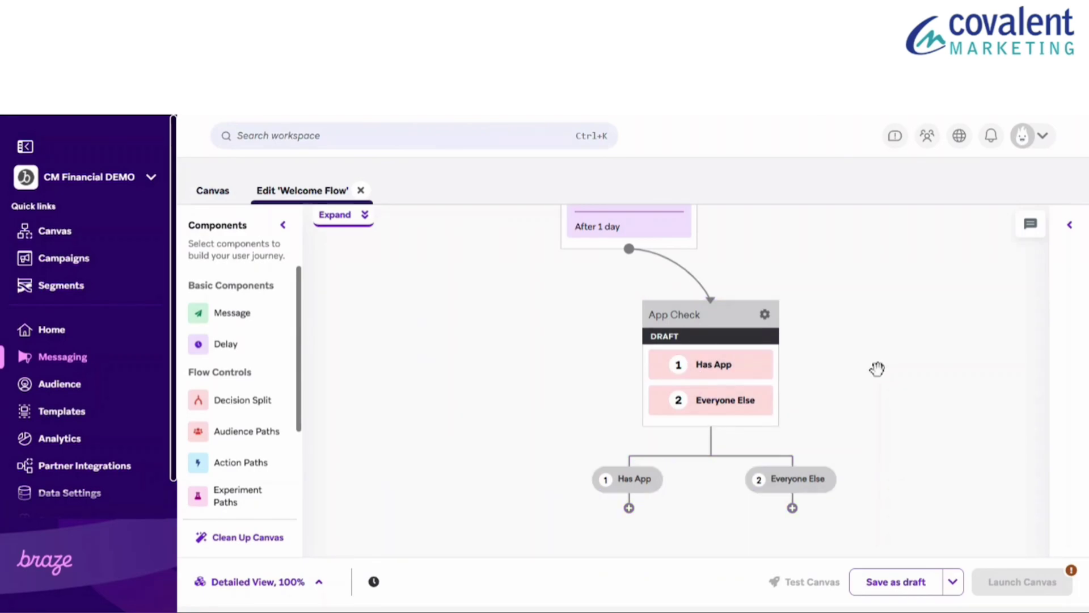
Add a 'Push Prompt' message step under Has App as an in-app message in the drag-and-drop editor
left_click(628, 360)
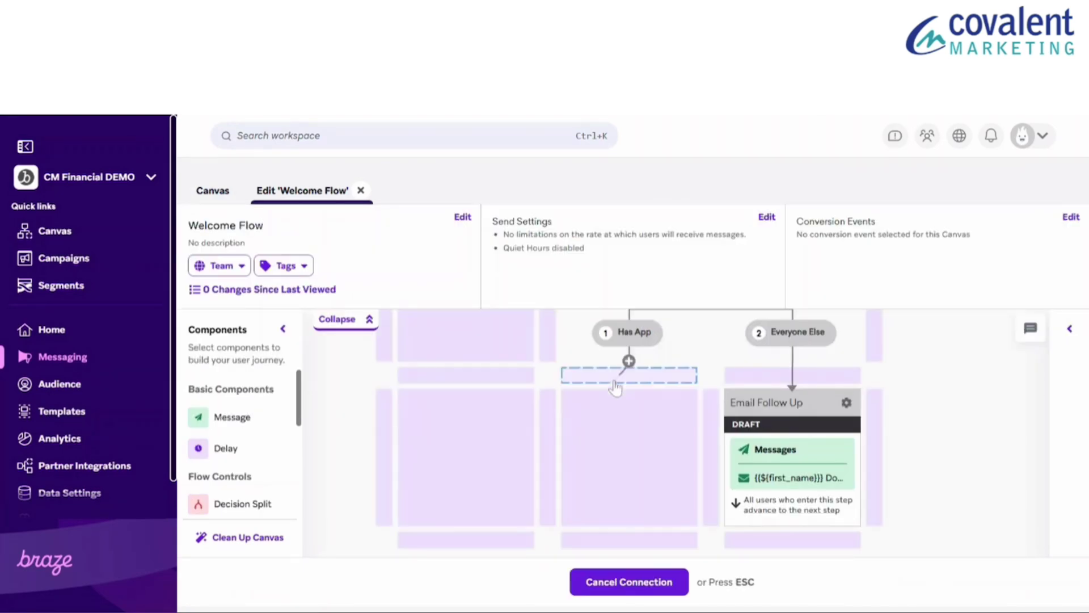
left_click(621, 442)
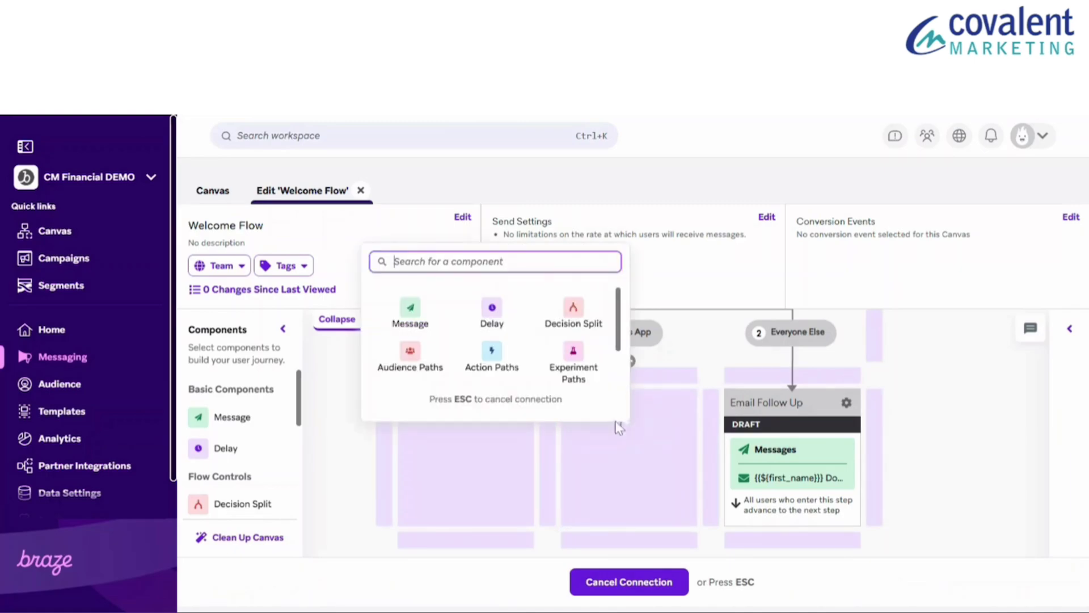
left_click(410, 315)
left_click(569, 396)
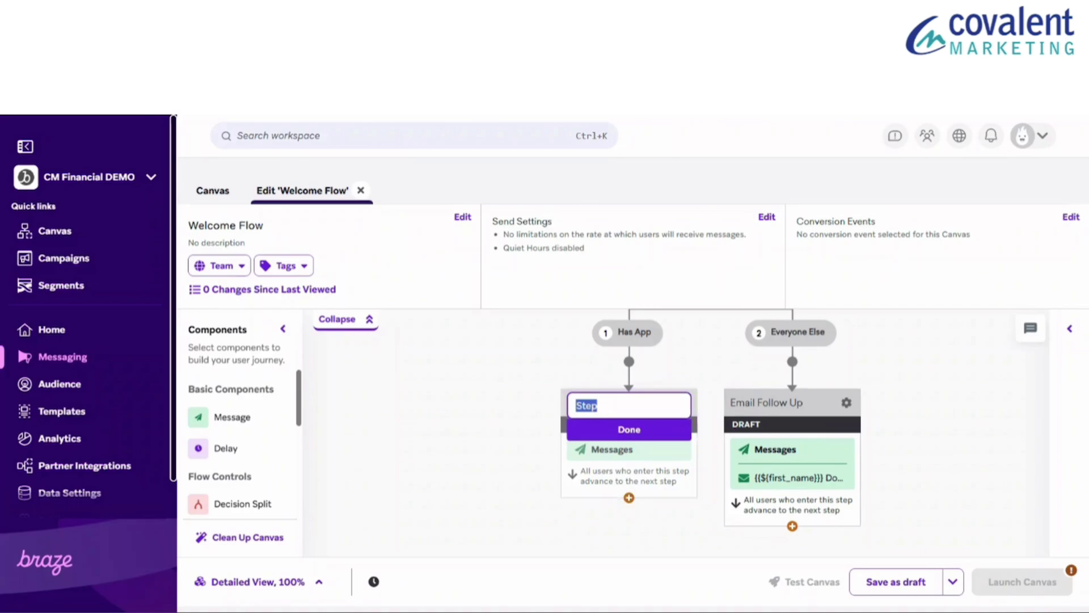
type("Push Prompt")
left_click(628, 429)
left_click(613, 449)
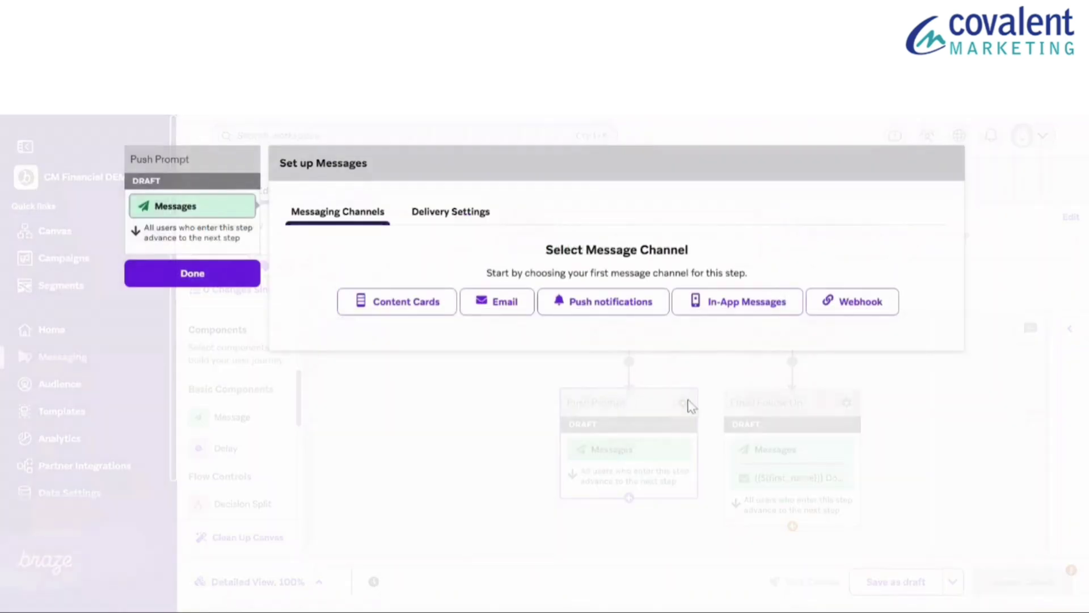
left_click(689, 314)
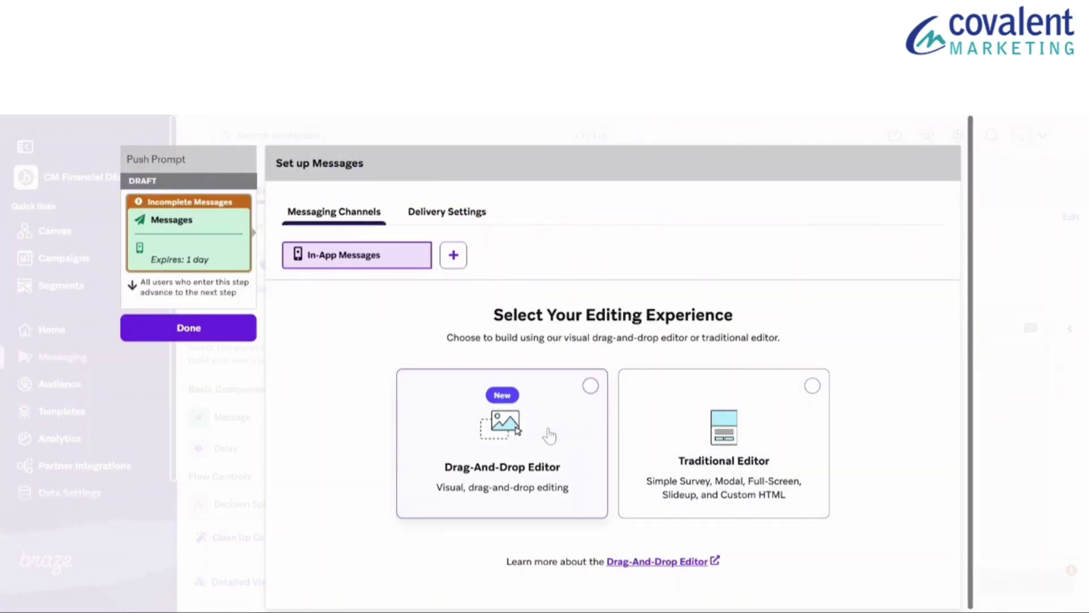
left_click(589, 387)
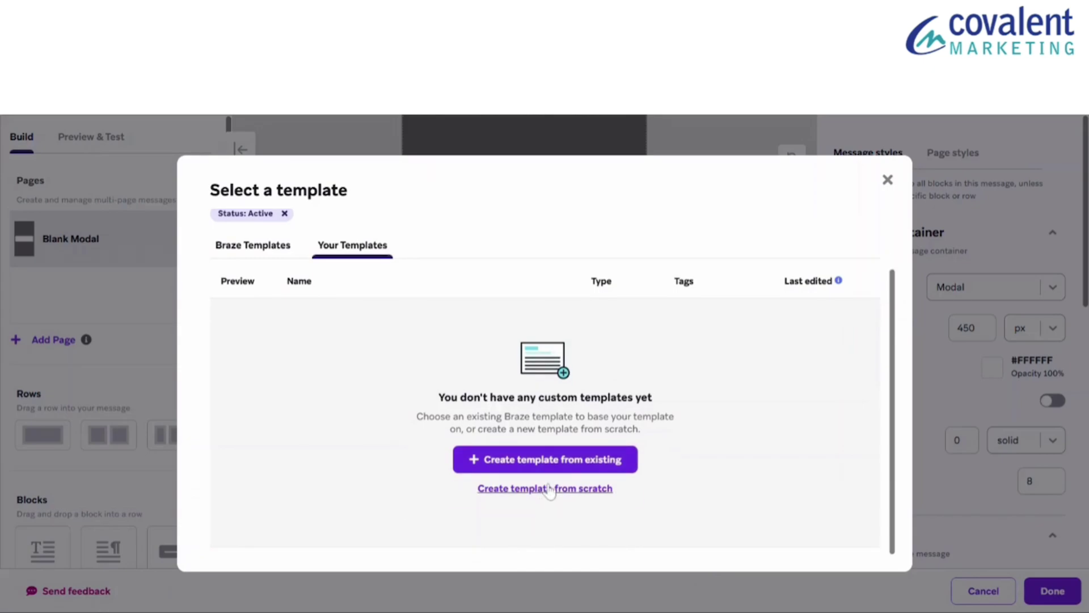
Start a blank modal and insert the CMfinancial_ColoredLogo.png image at a smaller width
left_click(545, 485)
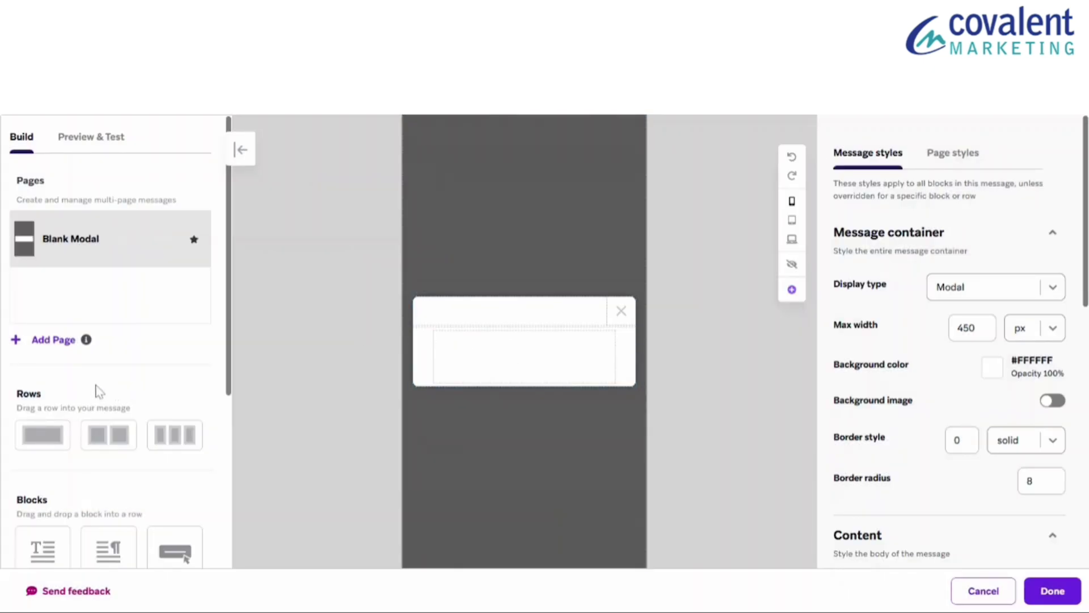
scroll(94, 358, "down", 3)
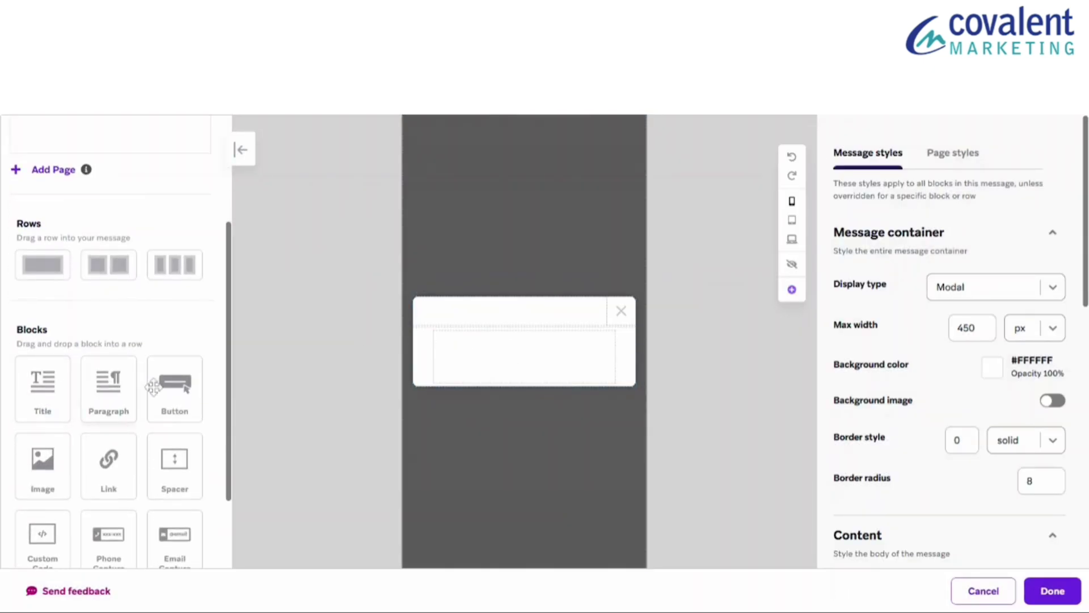
left_click_drag(43, 466, 560, 356)
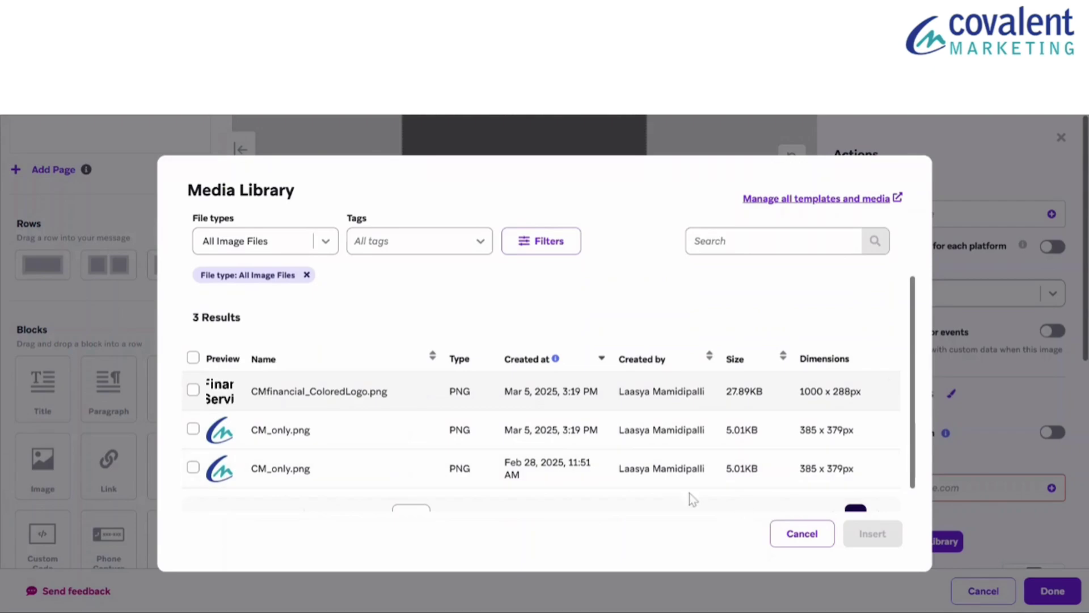
left_click(192, 391)
left_click(872, 533)
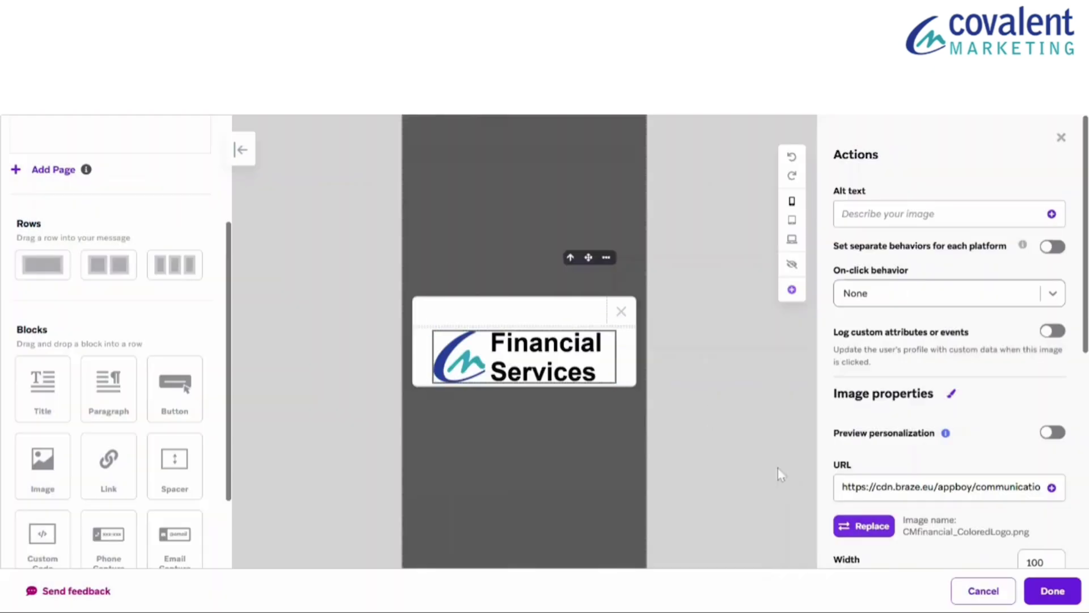
left_click_drag(616, 385, 580, 372)
left_click(723, 384)
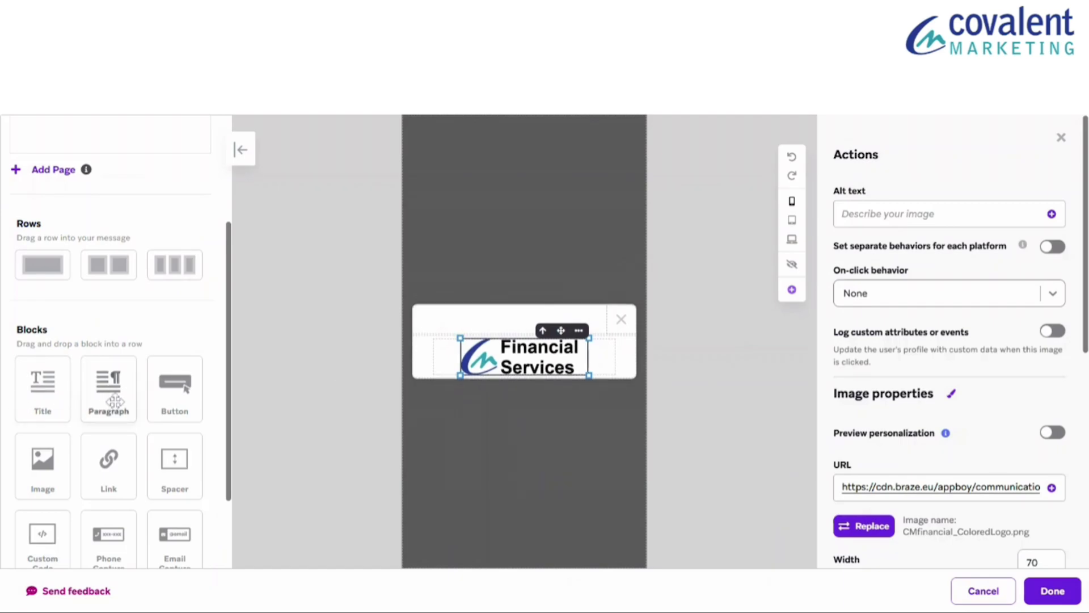
Add the enable-push-notifications paragraph below the logo with a spacer between them
left_click_drag(108, 387, 523, 379)
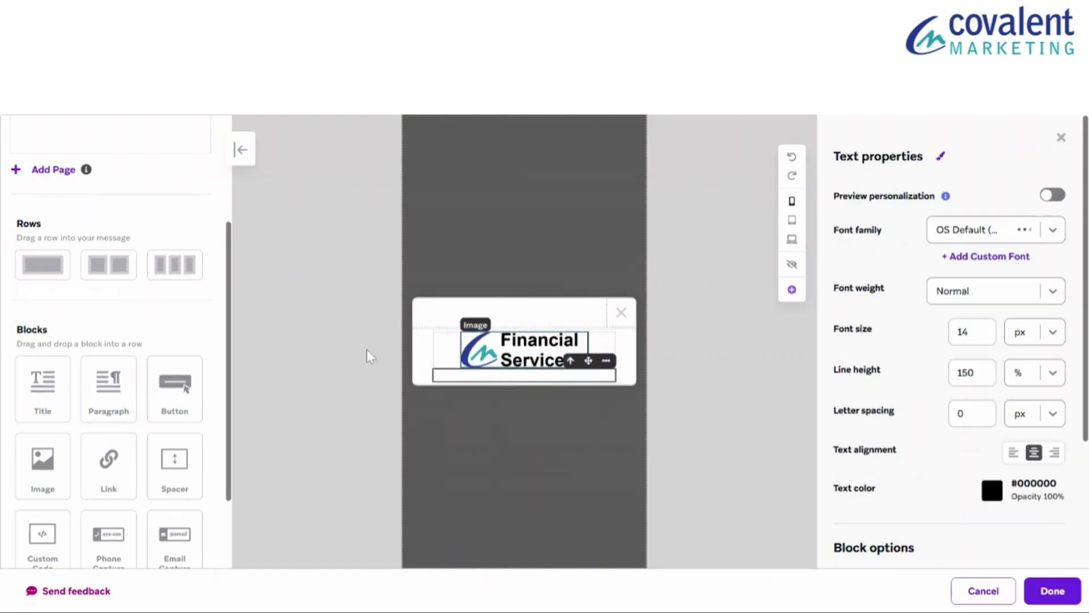
left_click(551, 376)
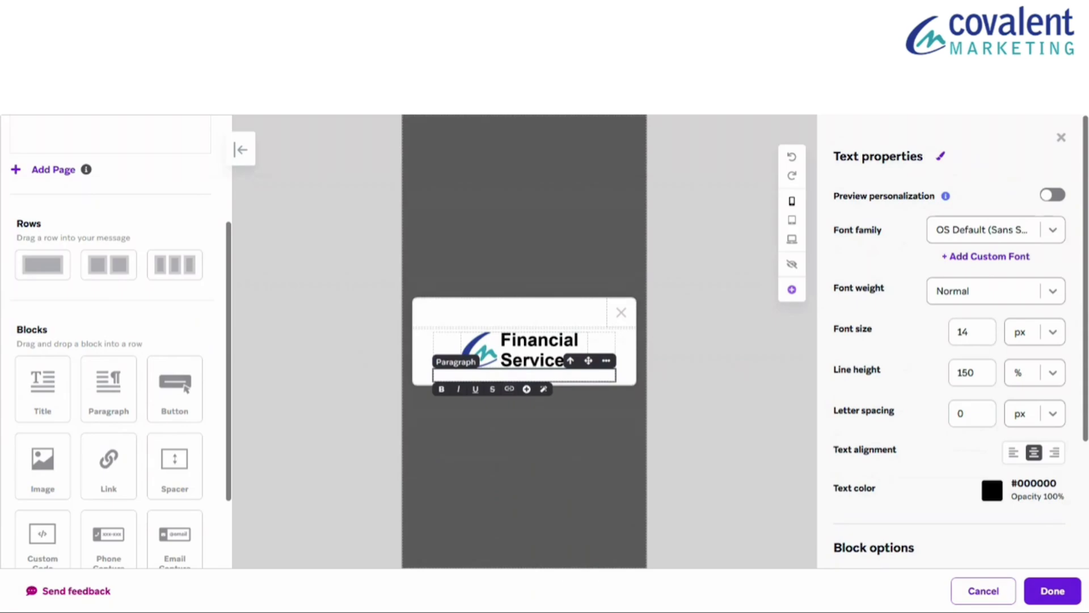
type("Enable push notifications to receive important updates, security alerts, and exclusive offers.")
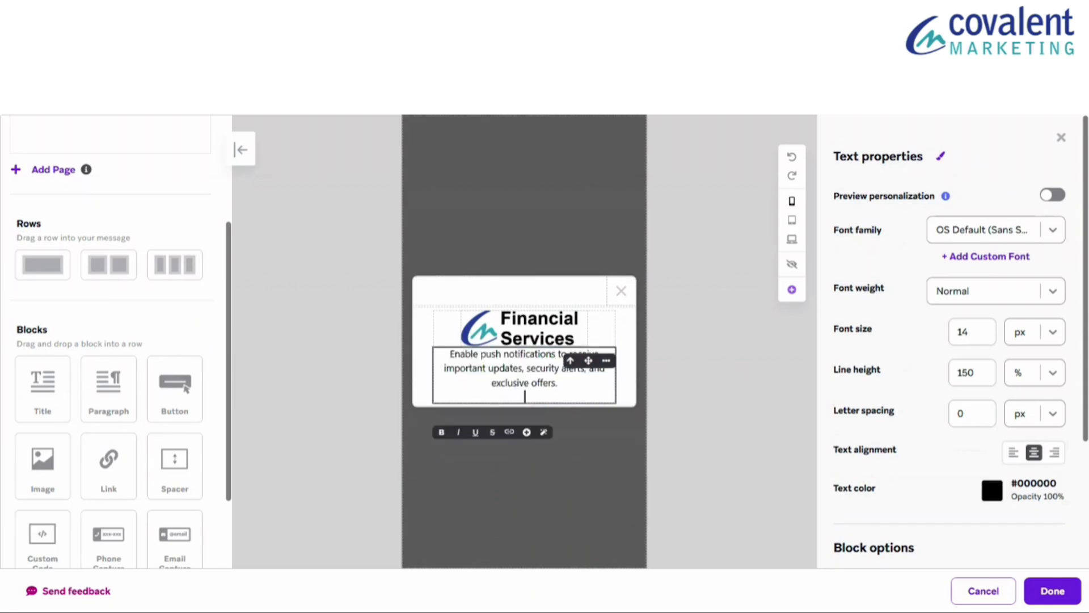
key("BackSpace")
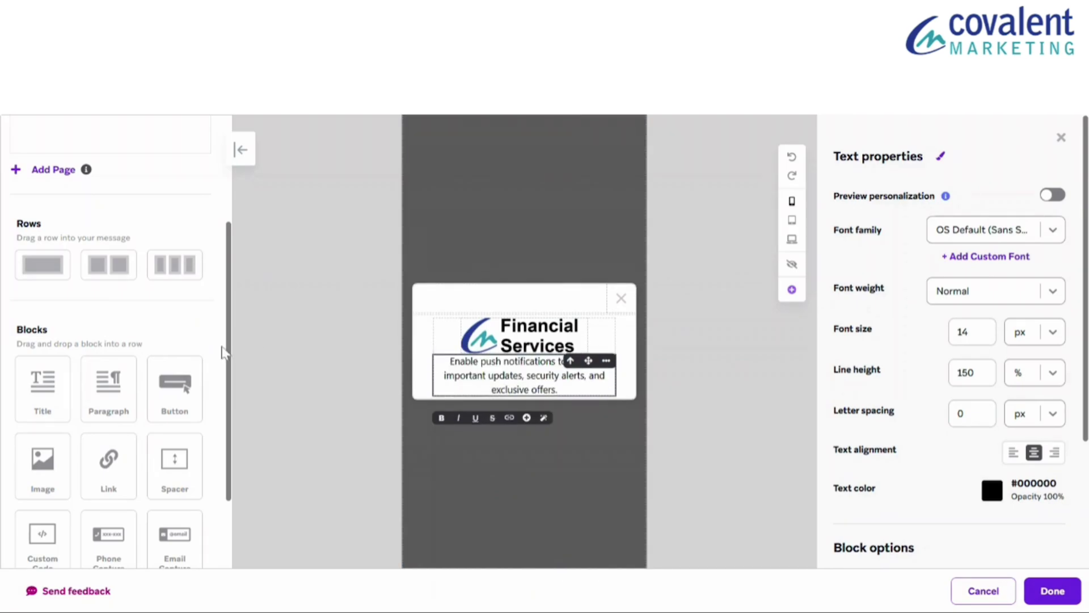
left_click_drag(175, 383, 523, 357)
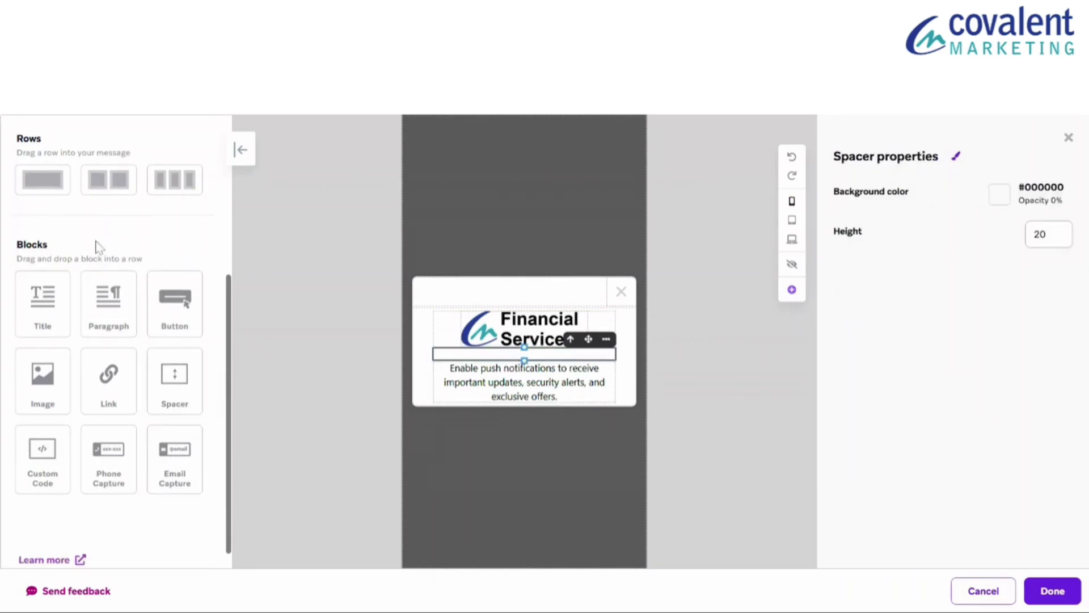
Add a two-column row with two buttons and make 'Yes Please!' request push permission
left_click_drag(109, 181, 524, 408)
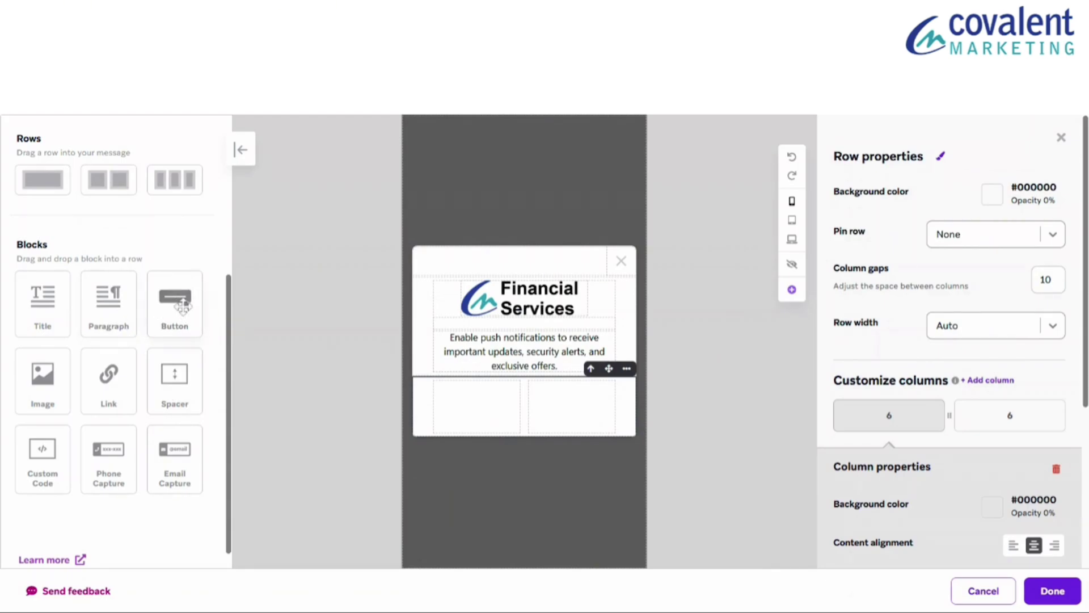
left_click_drag(175, 302, 571, 407)
left_click(477, 477)
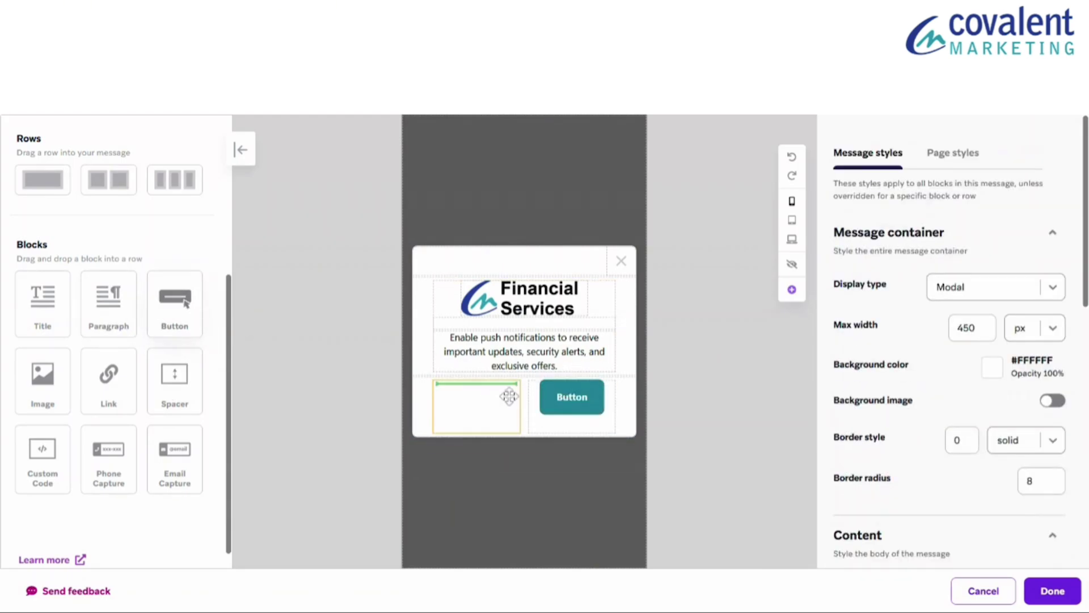
left_click(572, 401)
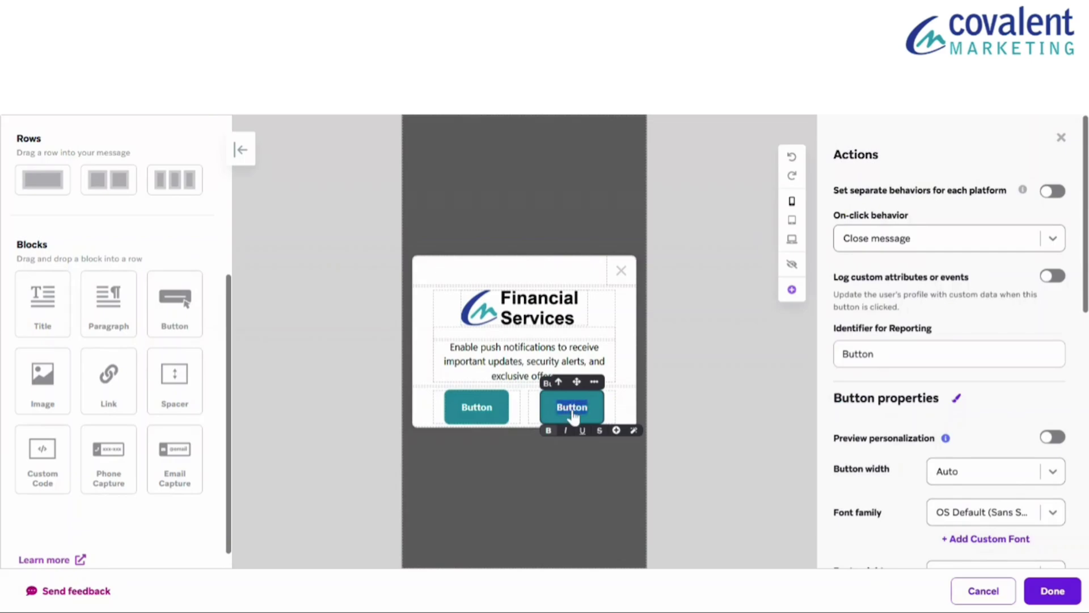
type("Yes Please!")
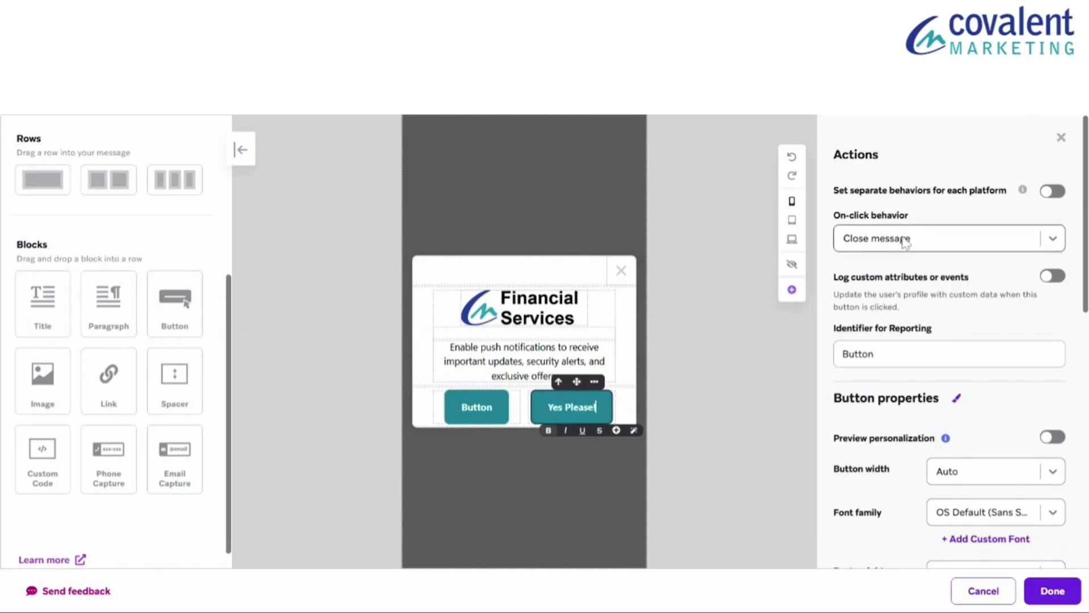
left_click(906, 238)
scroll(915, 358, "down", 1)
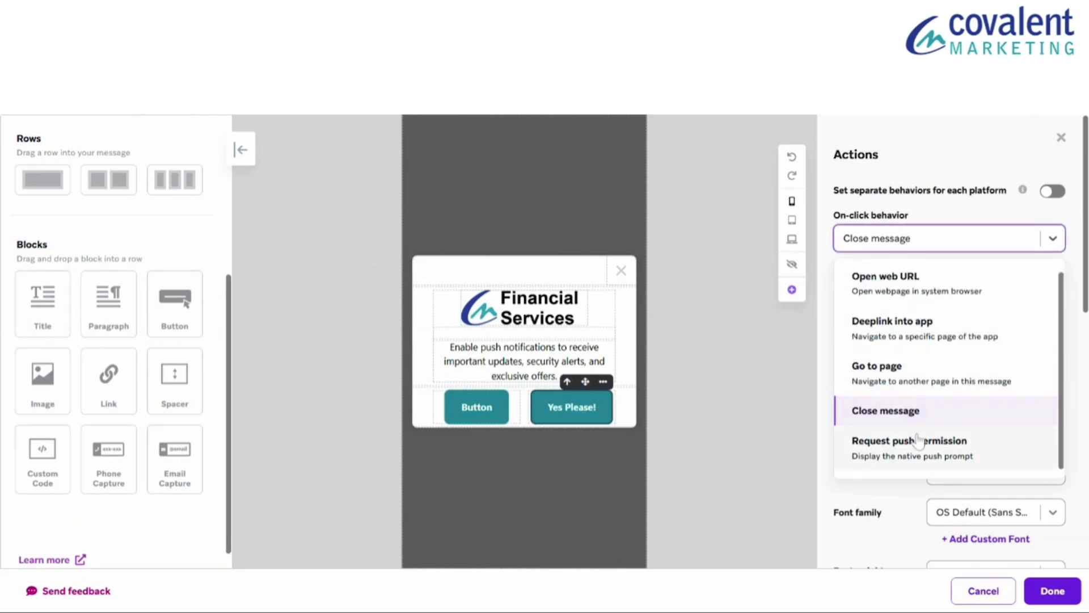
left_click(909, 440)
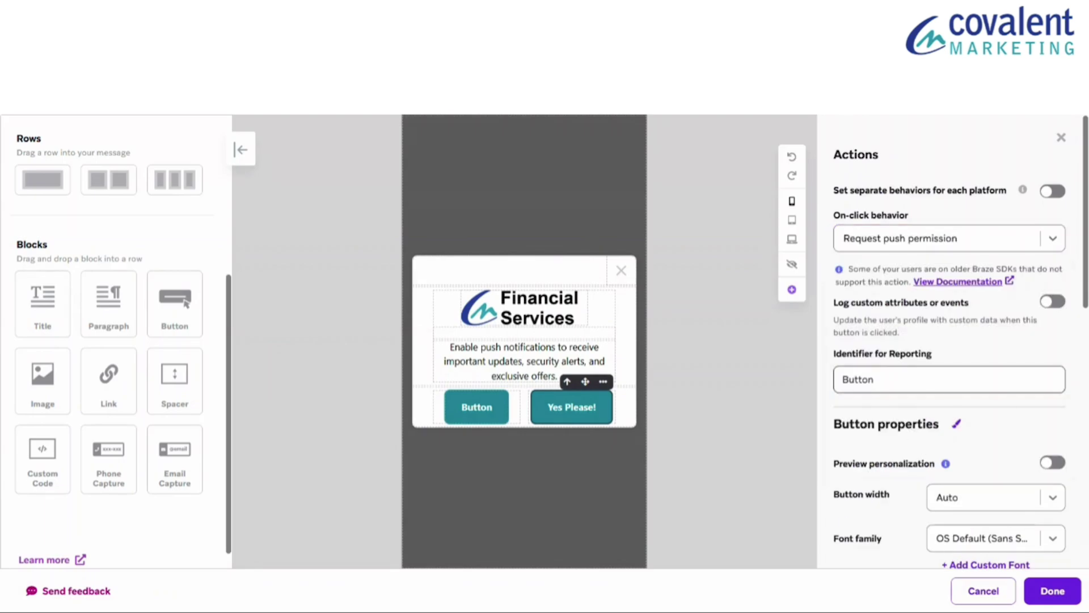
Rename the other button 'Not Now' and give 'Yes Please!' a blue background
double_click(476, 408)
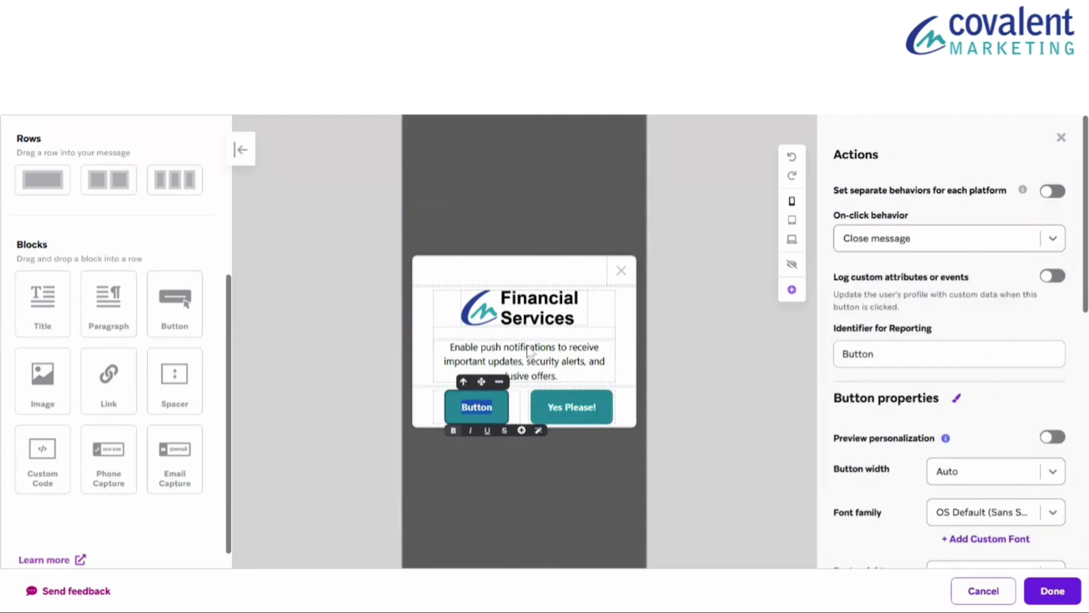
type("Not Now")
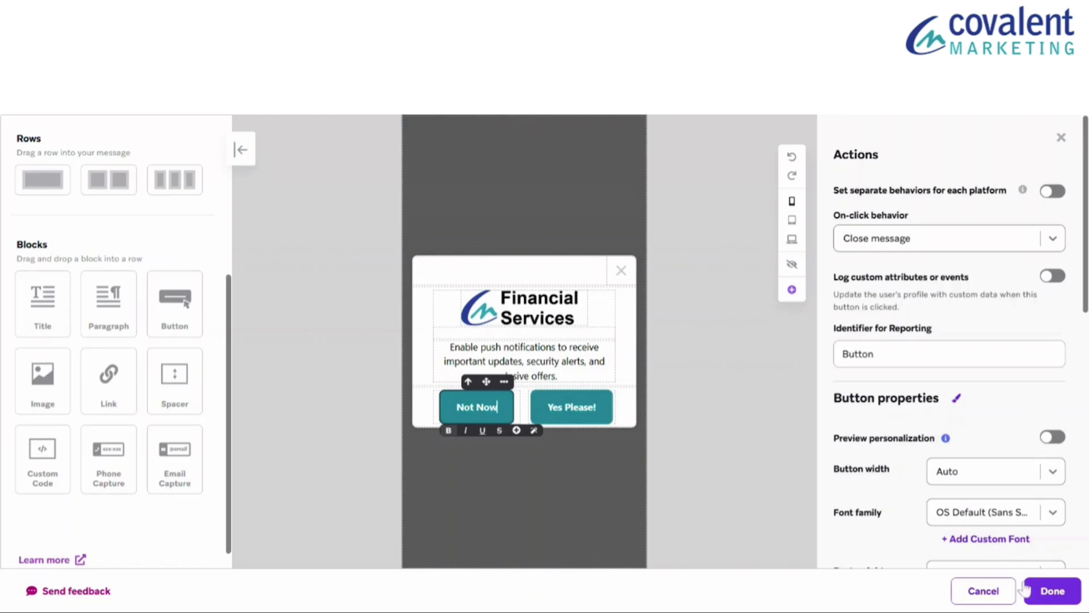
left_click(573, 406)
scroll(936, 425, "down", 2)
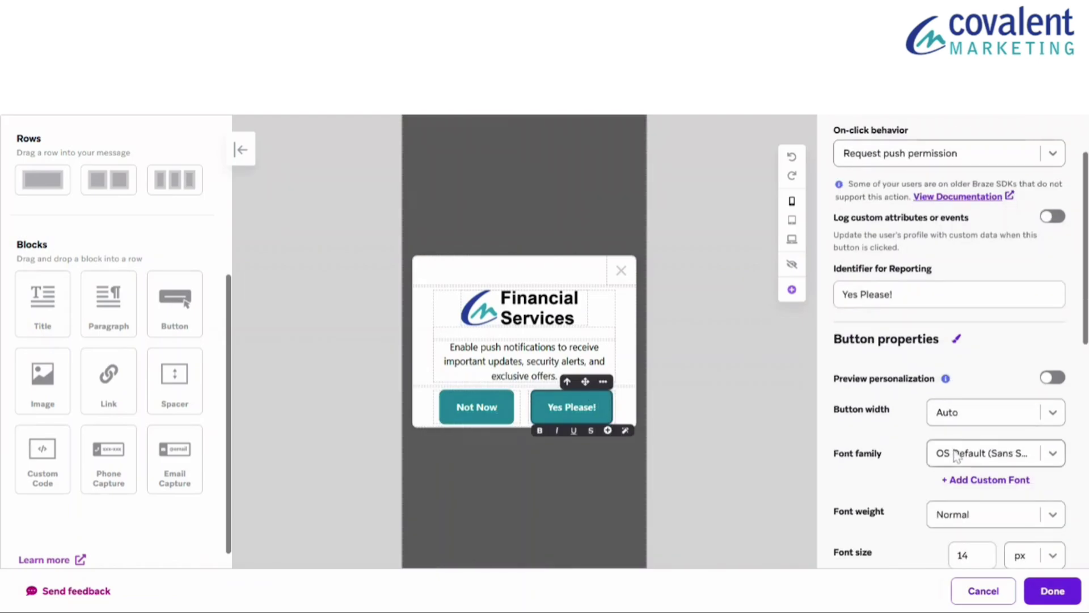
scroll(956, 456, "down", 4)
left_click(992, 371)
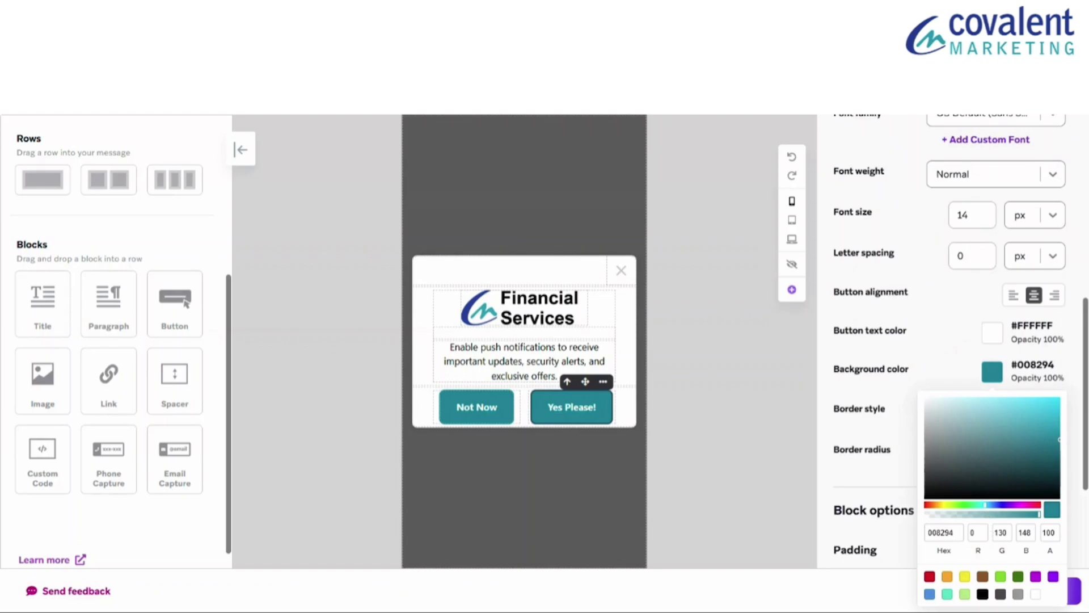
left_click(929, 594)
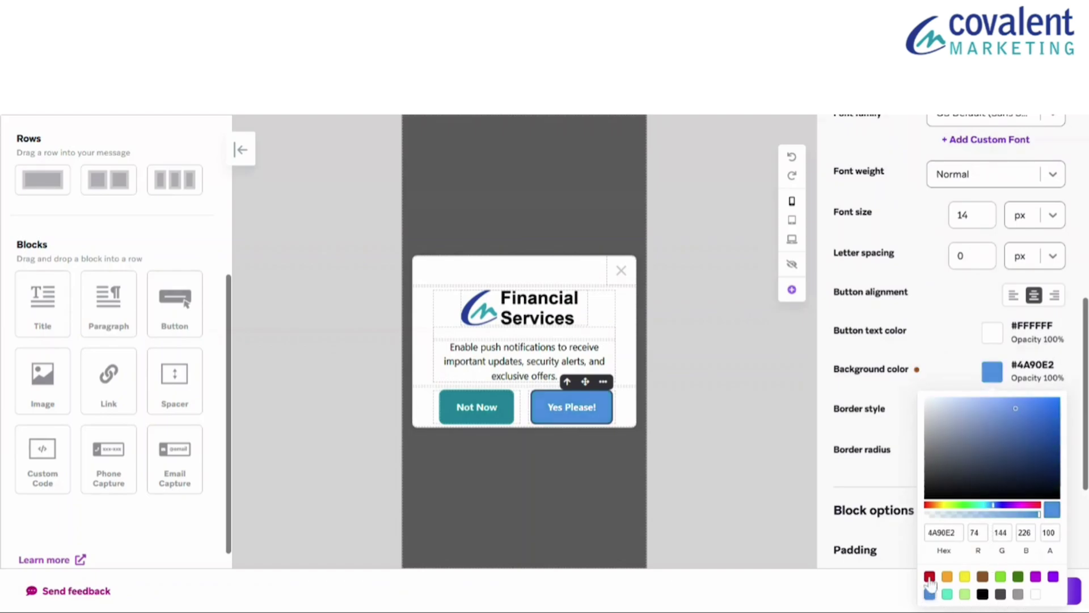
left_click(922, 345)
Style 'Not Now' white with black text and a blue border, then save the message
left_click(476, 407)
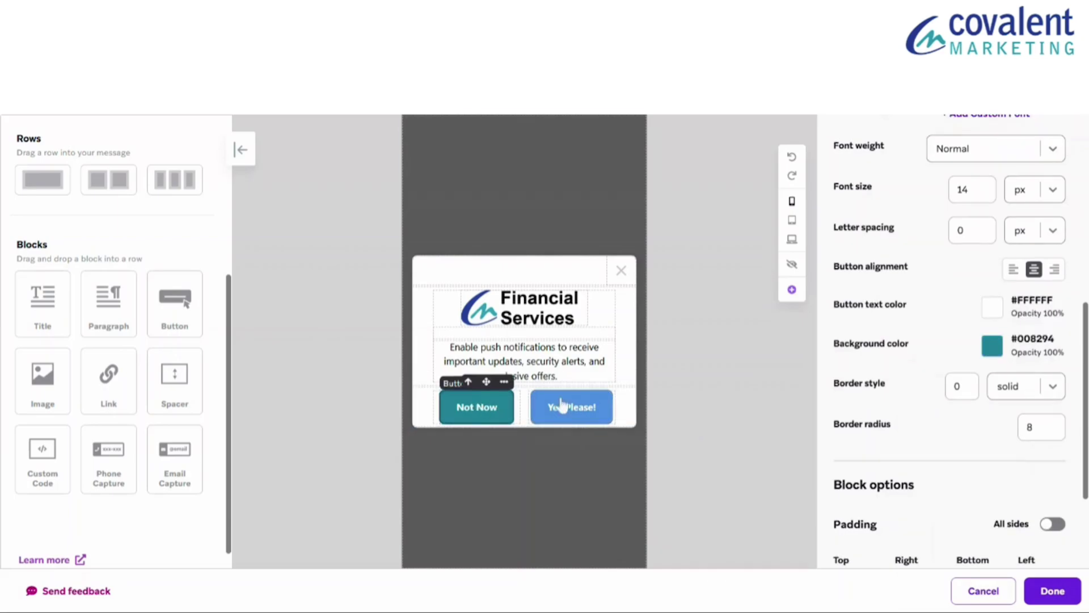
left_click(992, 345)
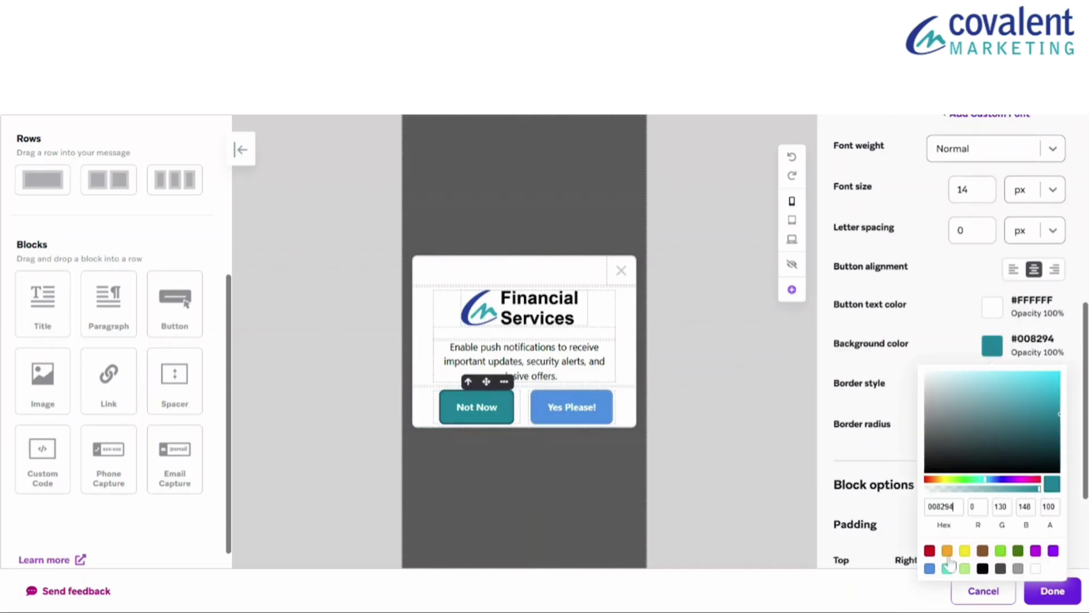
left_click(1037, 568)
left_click(994, 306)
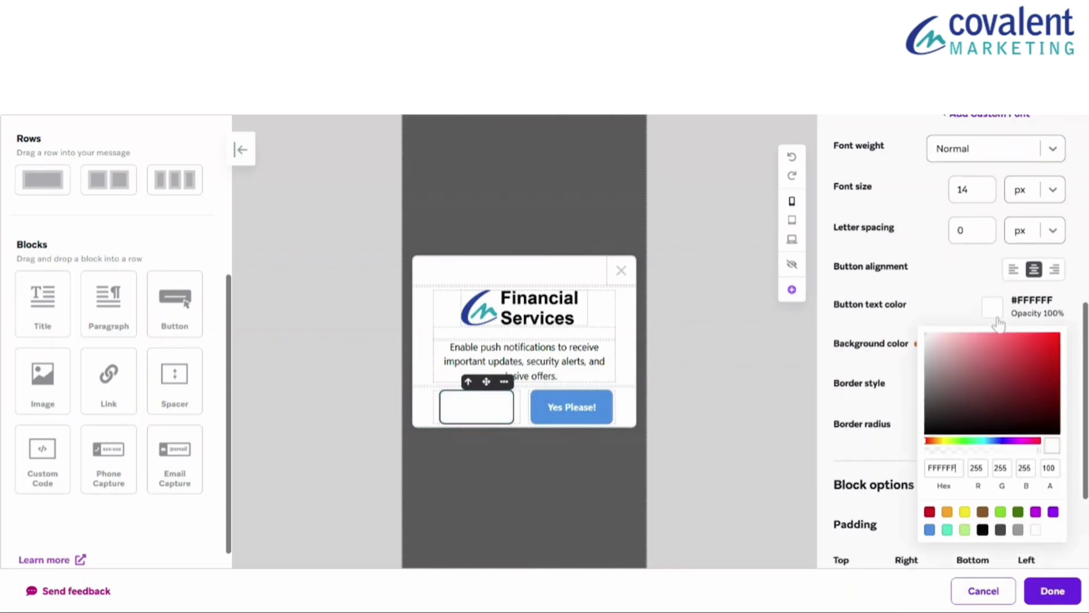
left_click(983, 529)
left_click(939, 313)
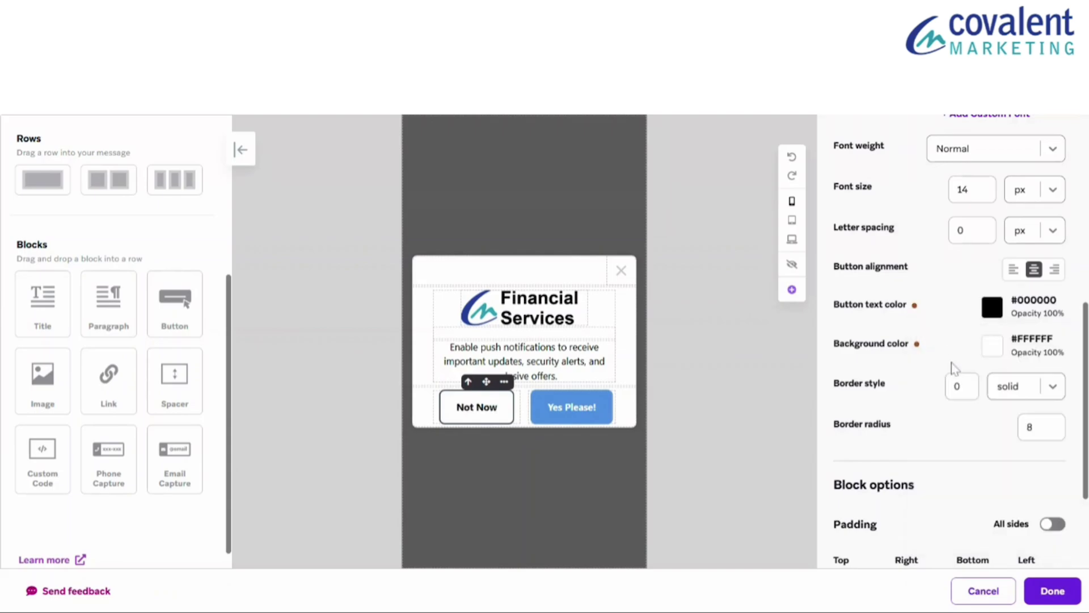
left_click(970, 382)
left_click(992, 423)
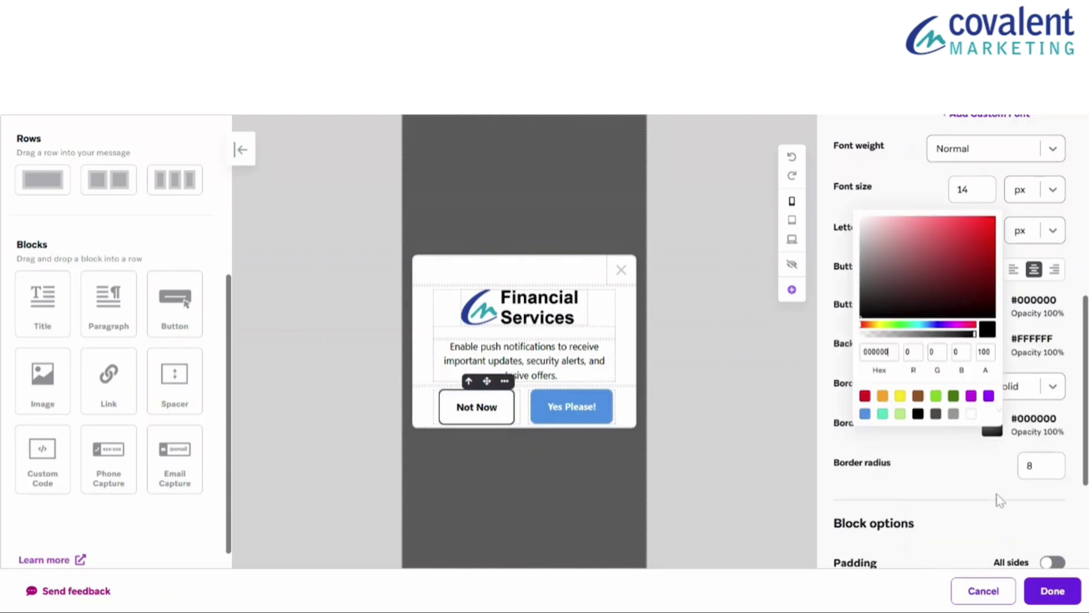
left_click(866, 414)
left_click(1052, 591)
scroll(720, 433, "down", 5)
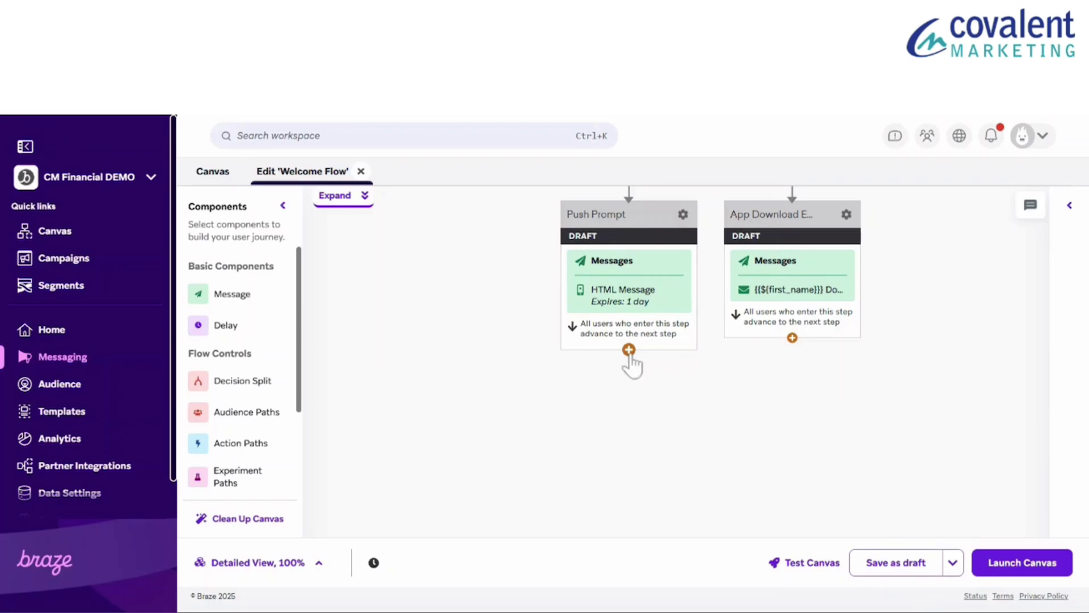
Add a Delay step below Push Prompt and rename it Delay 2
left_click_drag(629, 349, 643, 434)
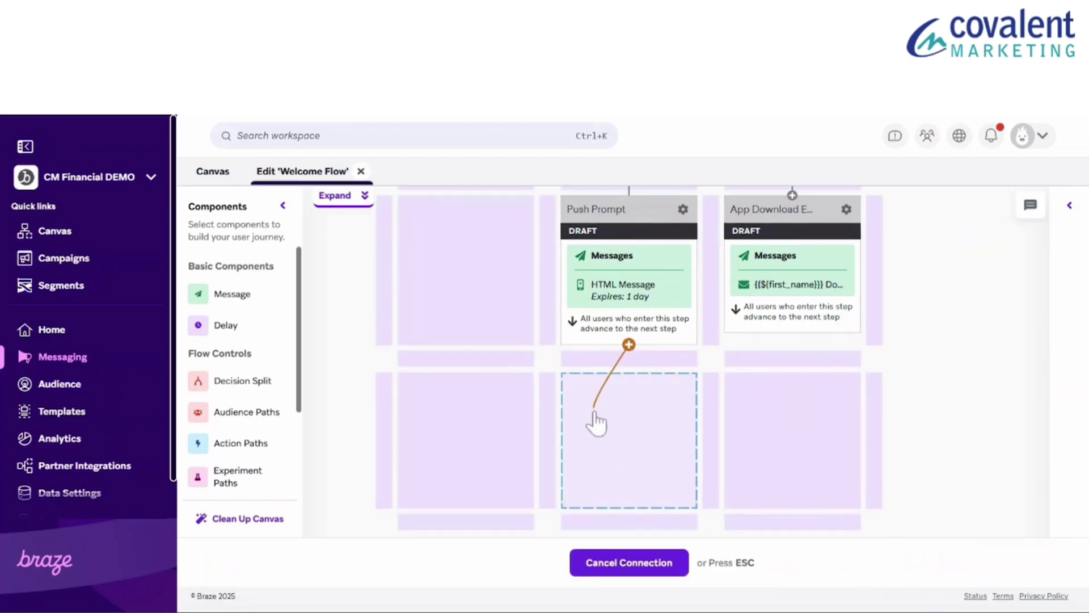
left_click(643, 434)
left_click(779, 487)
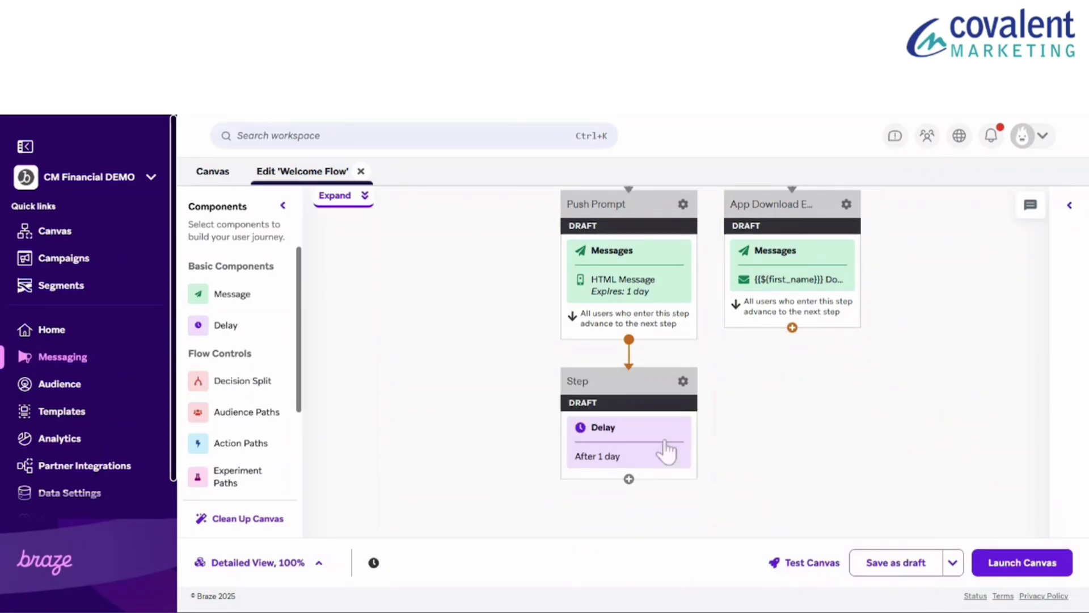
left_click(596, 381)
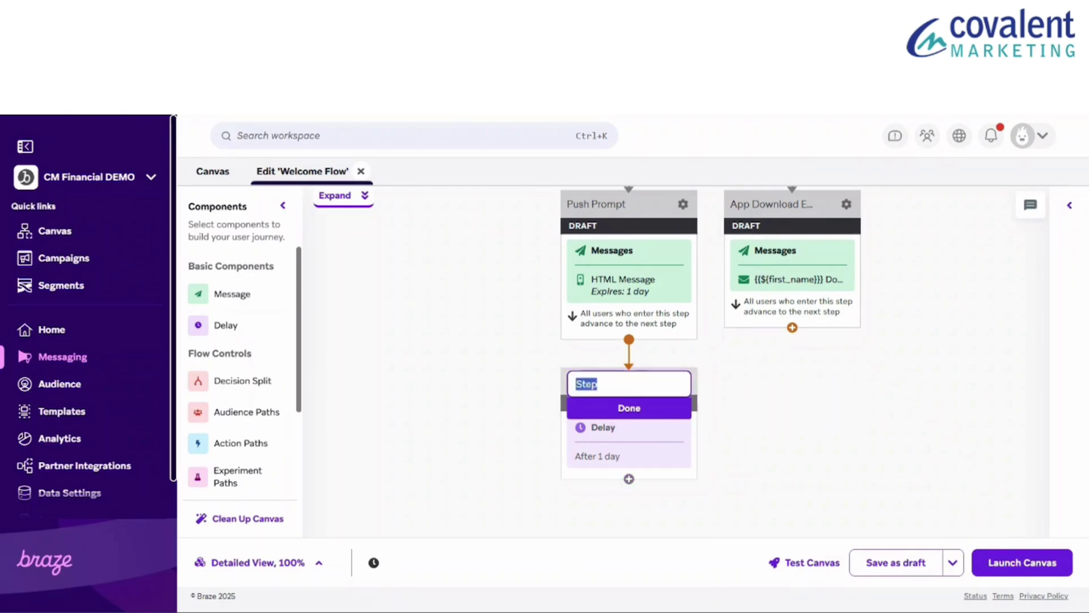
type("Delay 2")
left_click(629, 408)
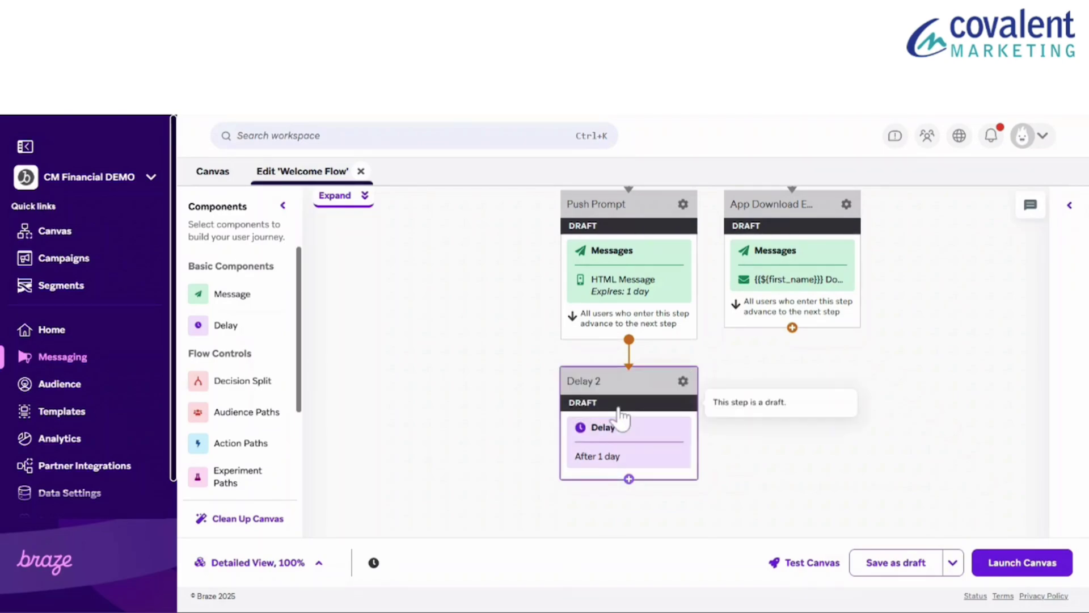
Set Delay 2 to wait 1 Hours
left_click(629, 455)
left_click(691, 257)
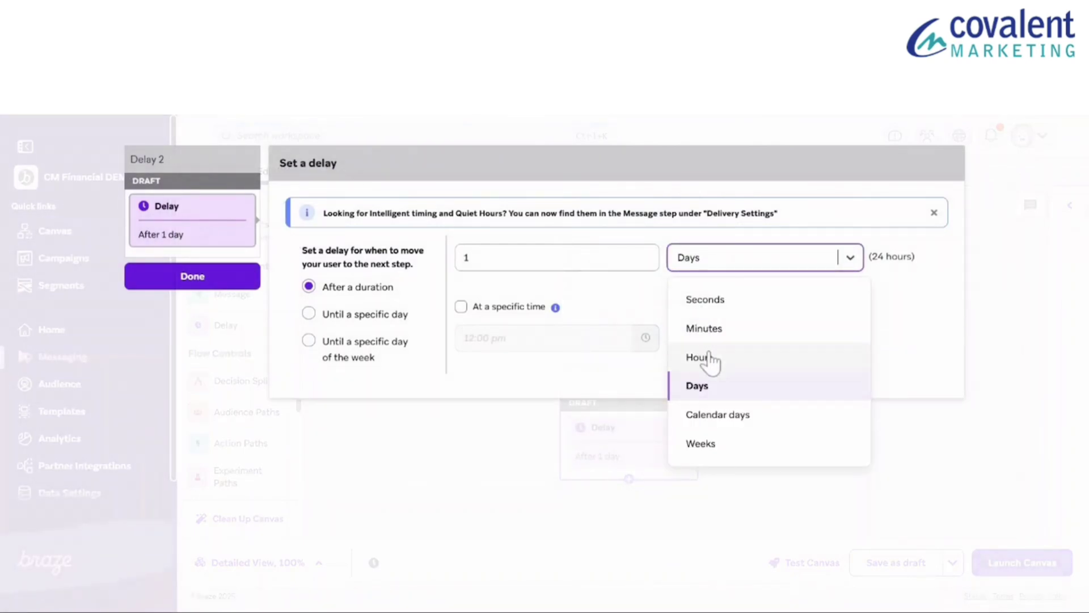
left_click(699, 355)
left_click(192, 276)
scroll(596, 383, "down", 5)
scroll(622, 383, "down", 5)
Add a Message step named Refer a Friend after Delay 2 with push notifications as the channel
left_click(629, 315)
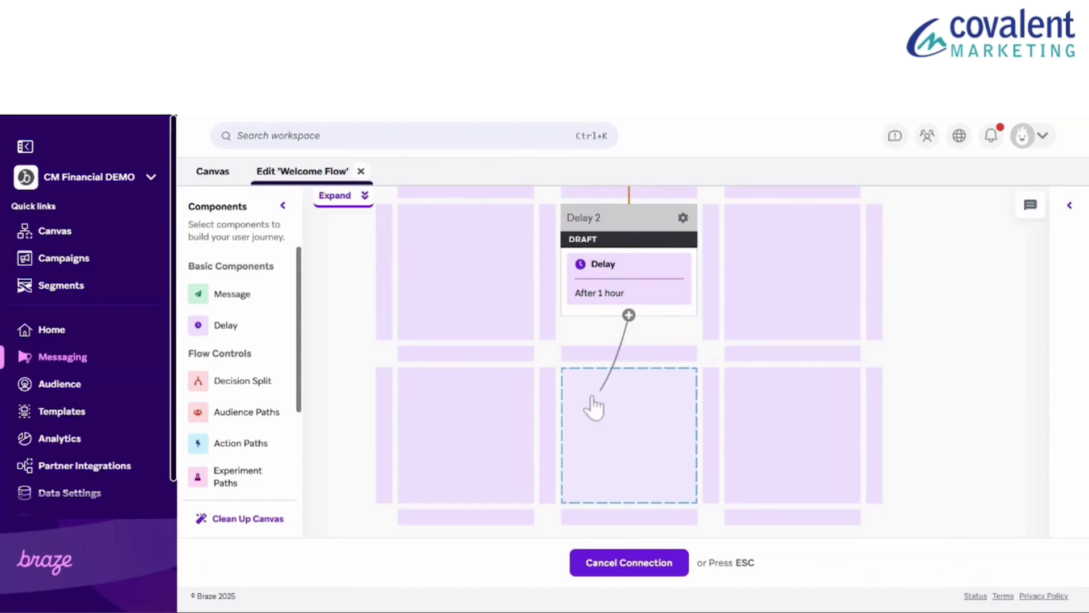
left_click_drag(630, 316, 596, 408)
left_click(407, 321)
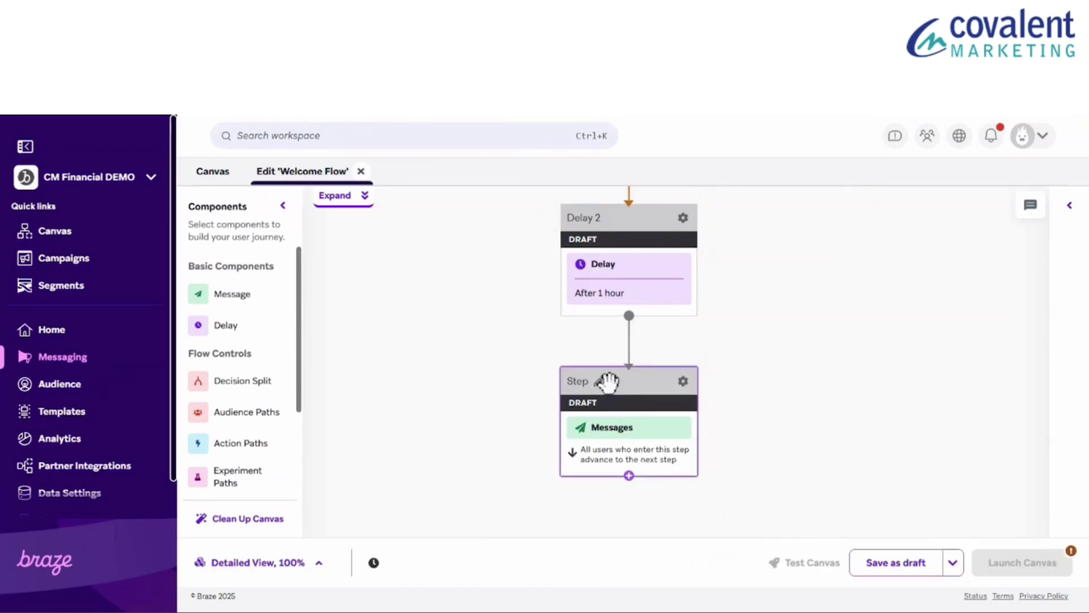
left_click(588, 381)
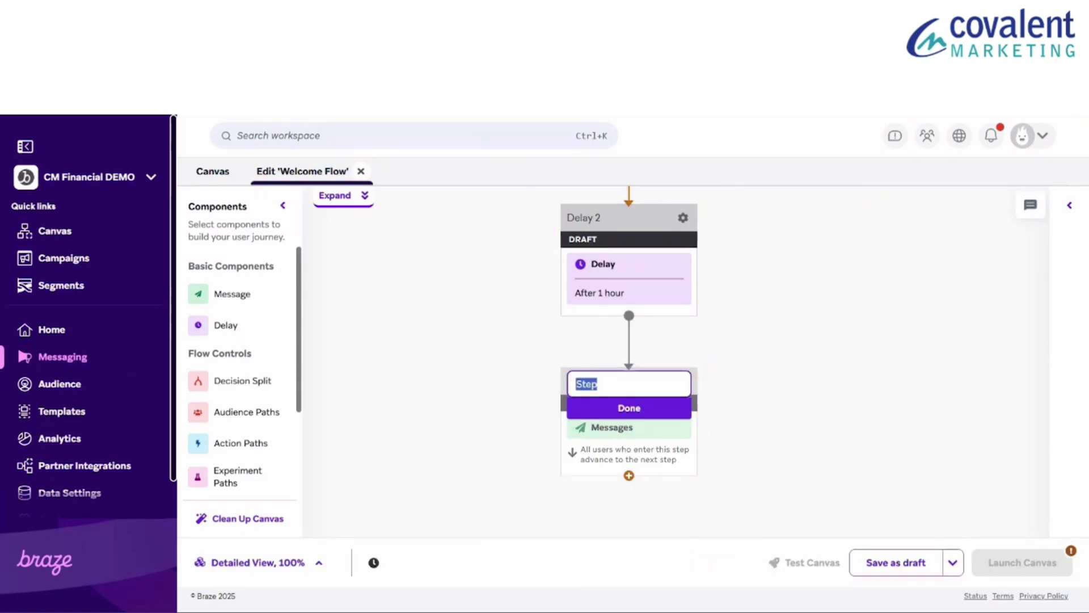
type("Refer a Friend")
key("Return")
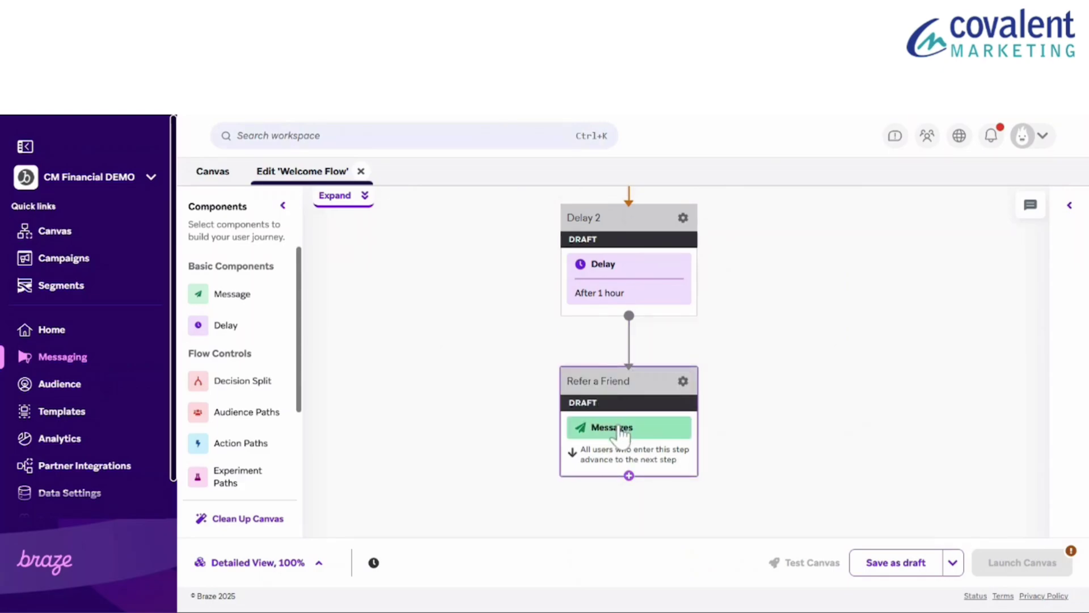
left_click(612, 428)
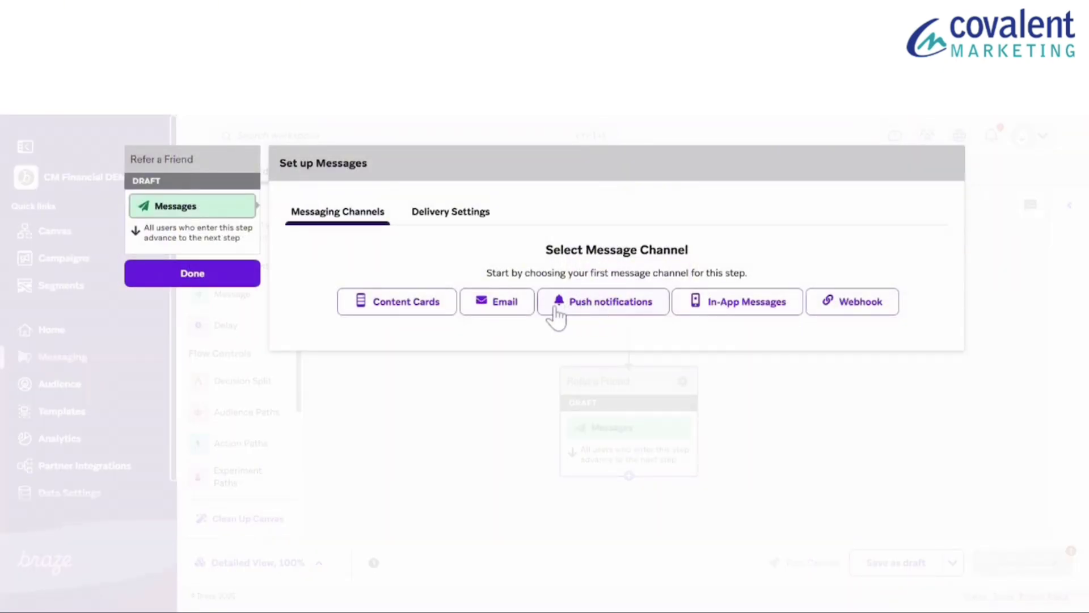
left_click(568, 308)
scroll(511, 327, "down", 2)
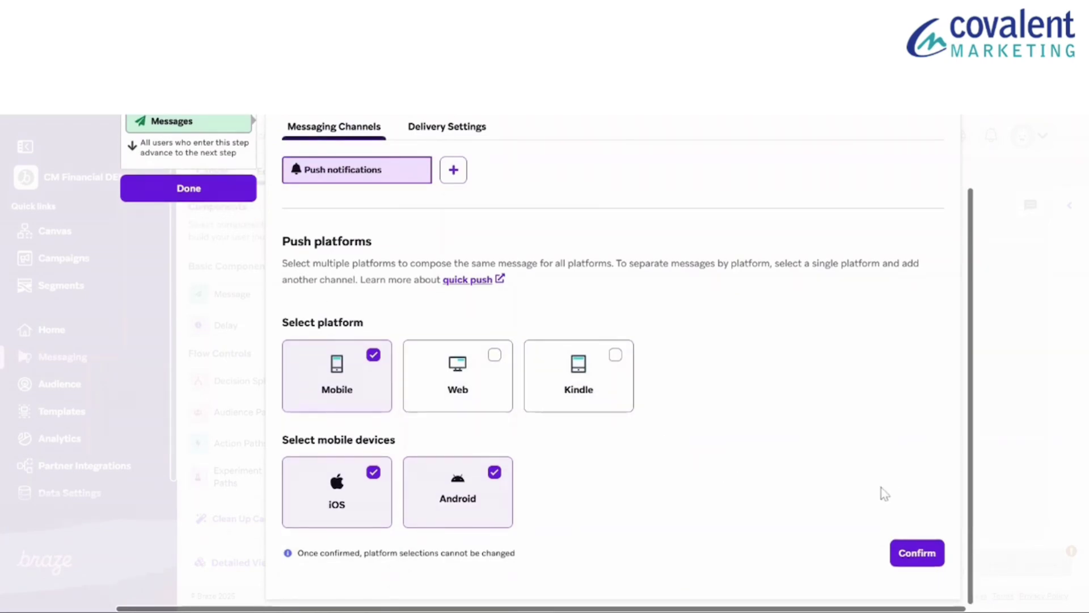
Confirm iOS and Android platforms and enter the $100 referral notification title
left_click(916, 552)
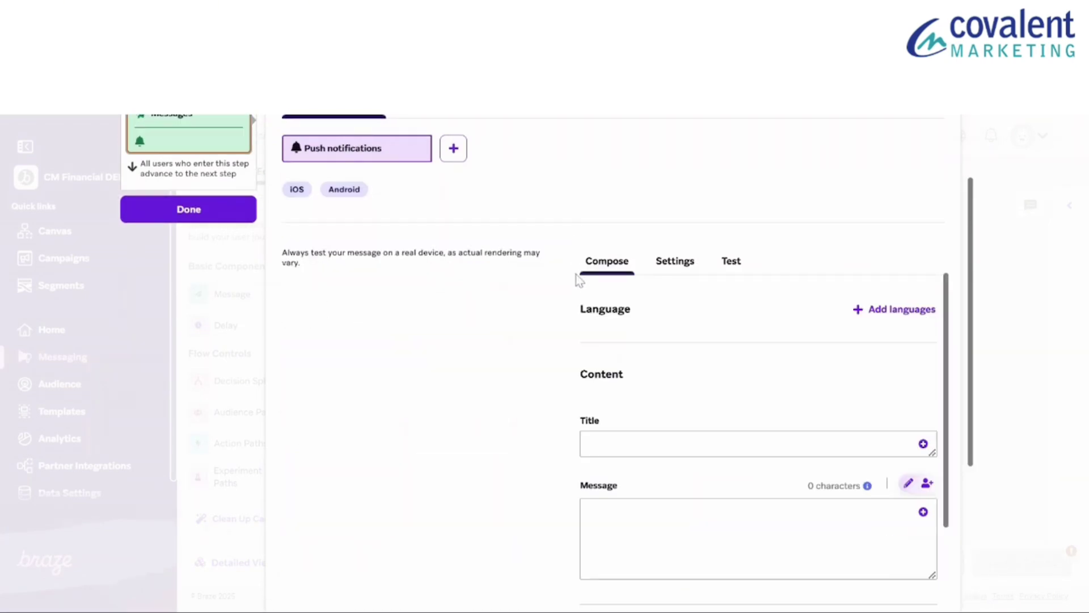
scroll(682, 344, "down", 1)
left_click(758, 357)
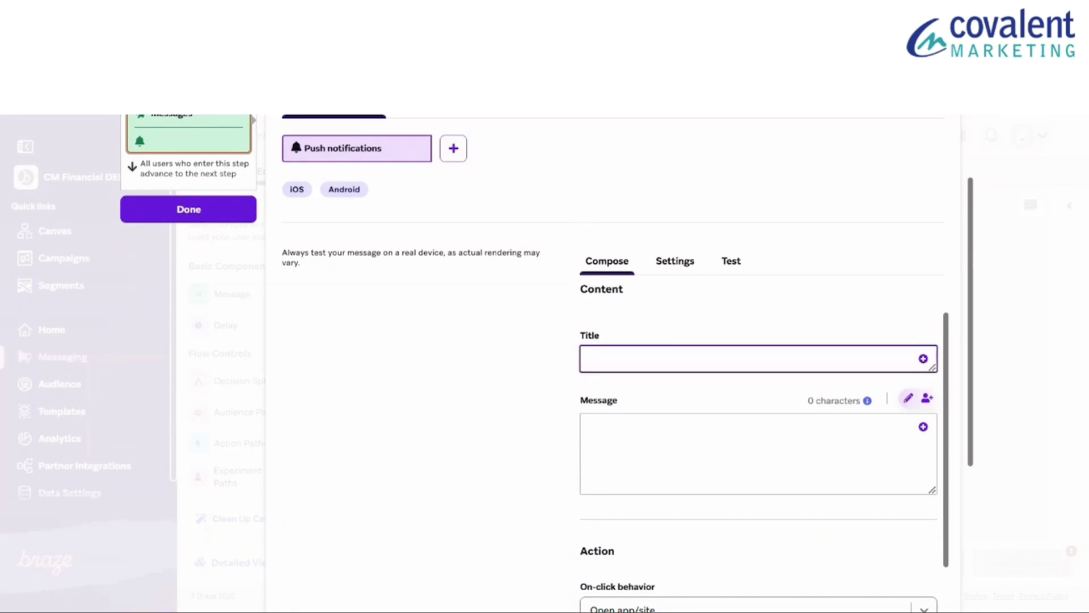
type("Refer a Friend For $100")
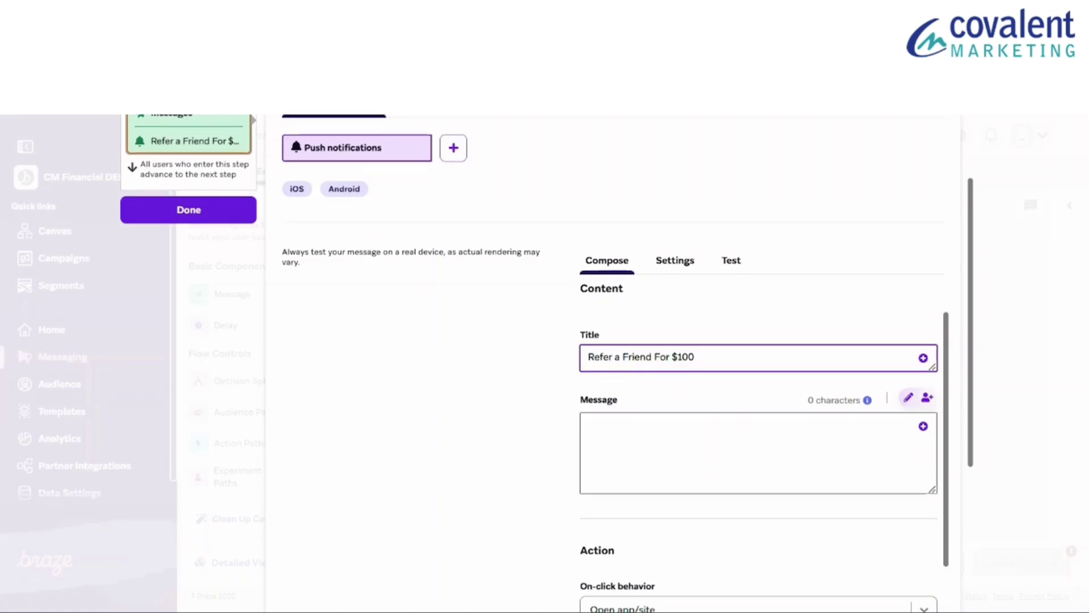
left_click(730, 451)
left_click(909, 399)
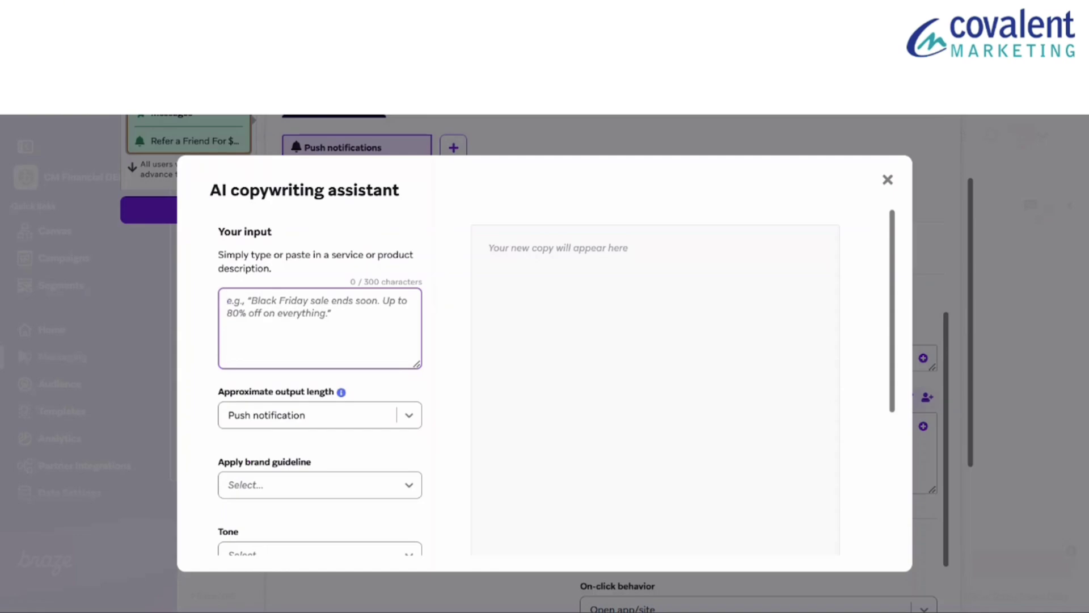
type("Make a witty promotion for CM Financial where if they refer a friend they get $100")
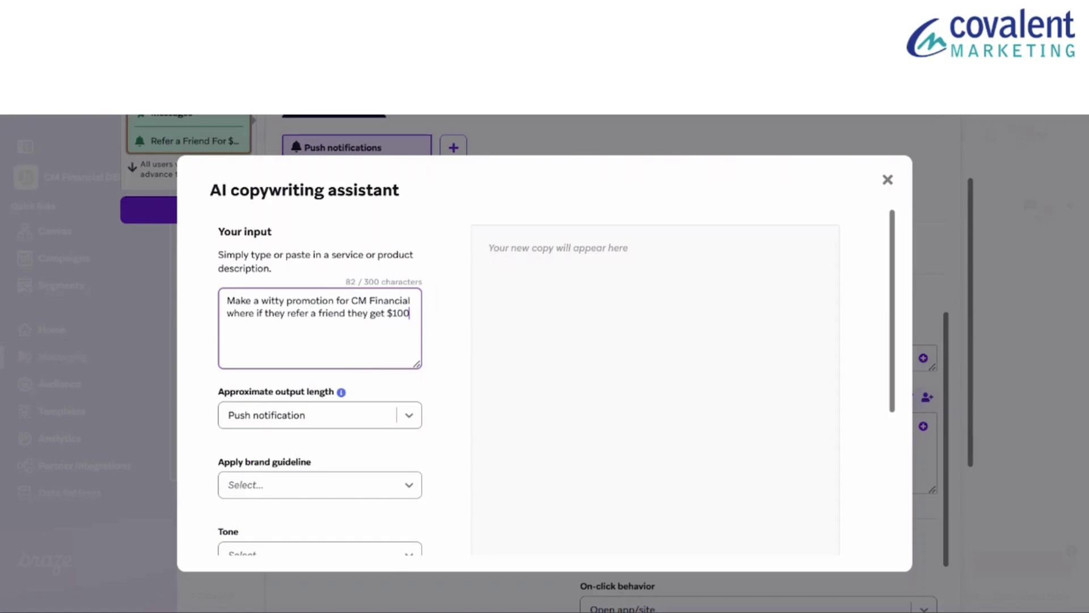
scroll(287, 340, "down", 3)
scroll(287, 332, "down", 3)
Generate Exciting-tone referral copy with the AI copywriting assistant and paste it into the message
left_click(320, 314)
scroll(298, 461, "down", 3)
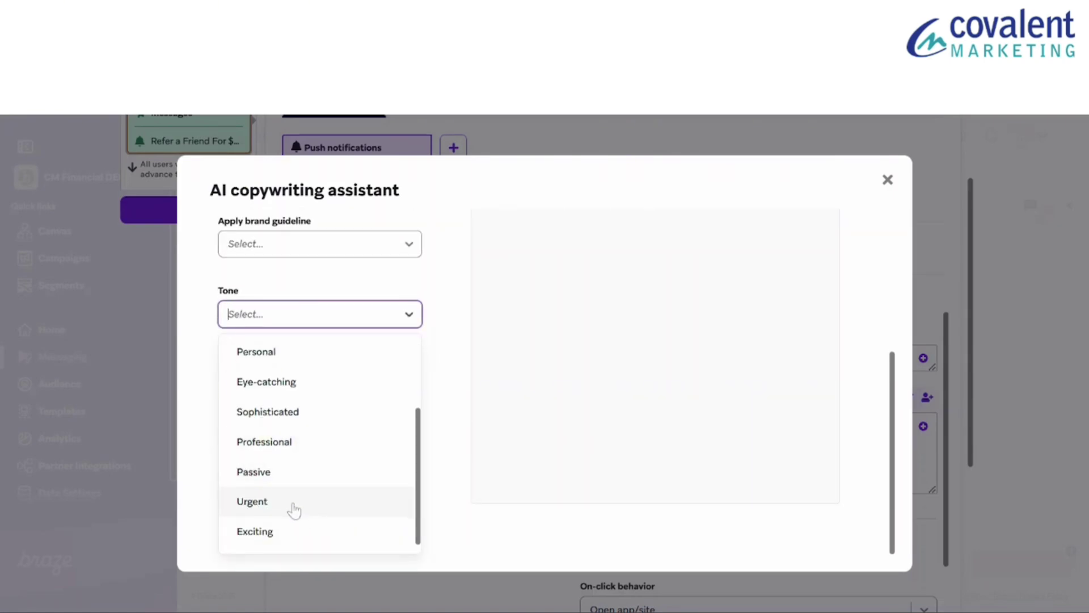
left_click(292, 526)
left_click(307, 482)
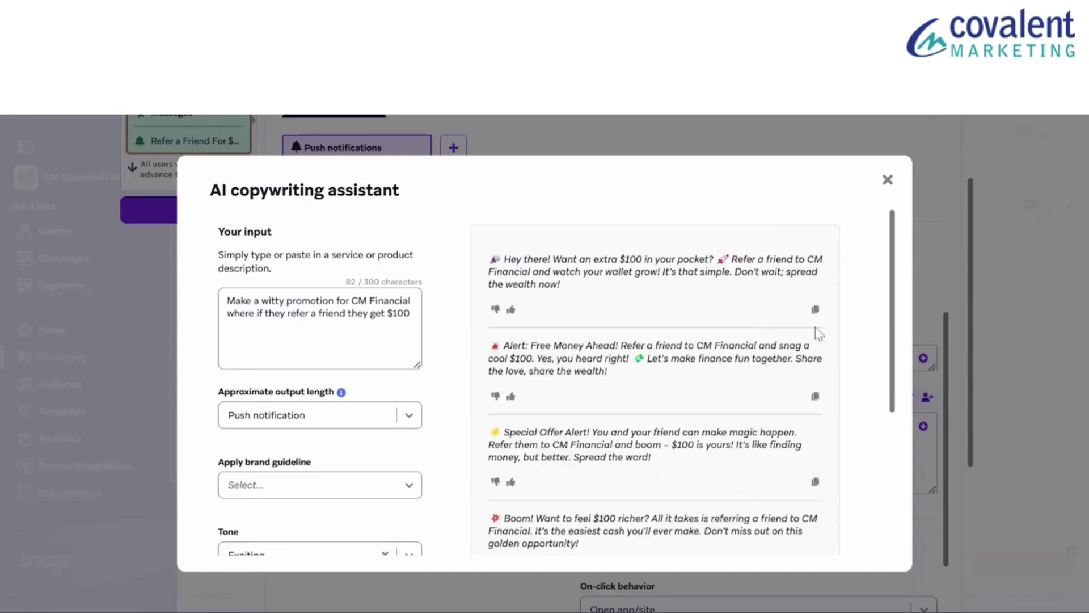
scroll(341, 477, "down", 5)
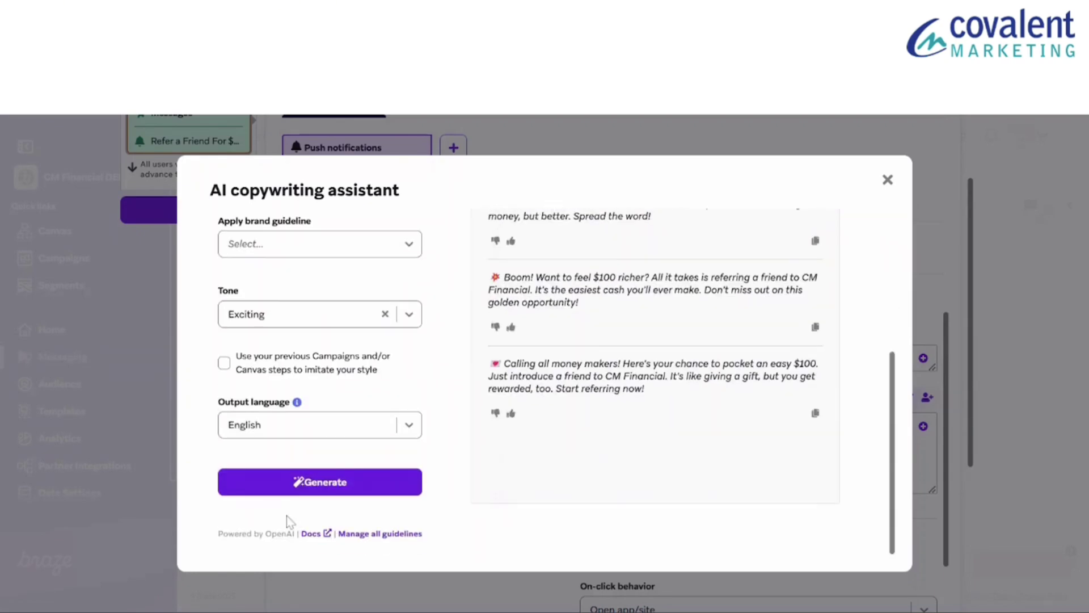
left_click(887, 179)
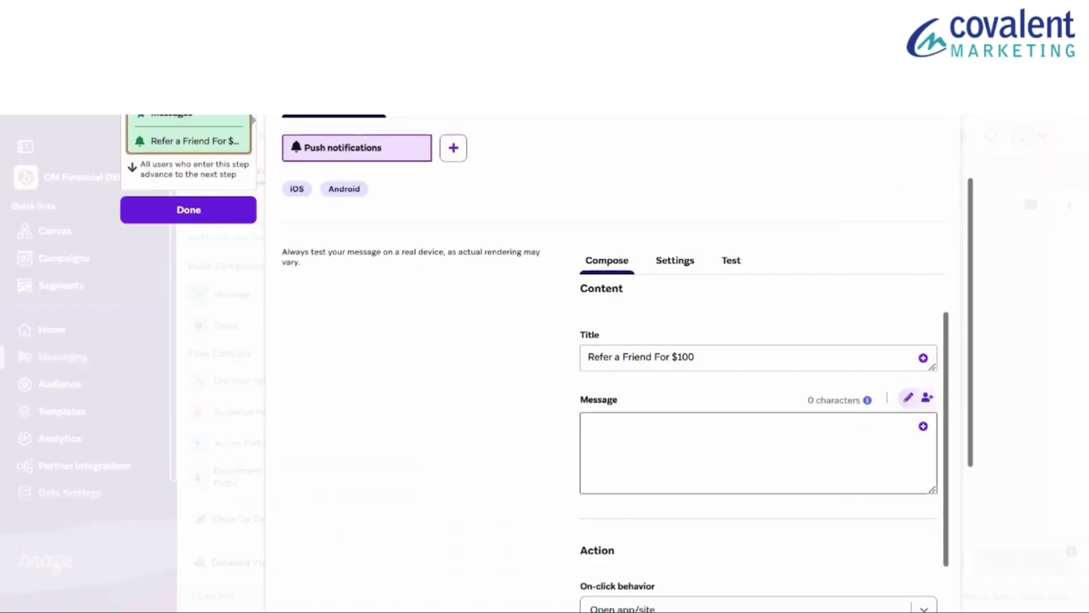
key("ctrl+v")
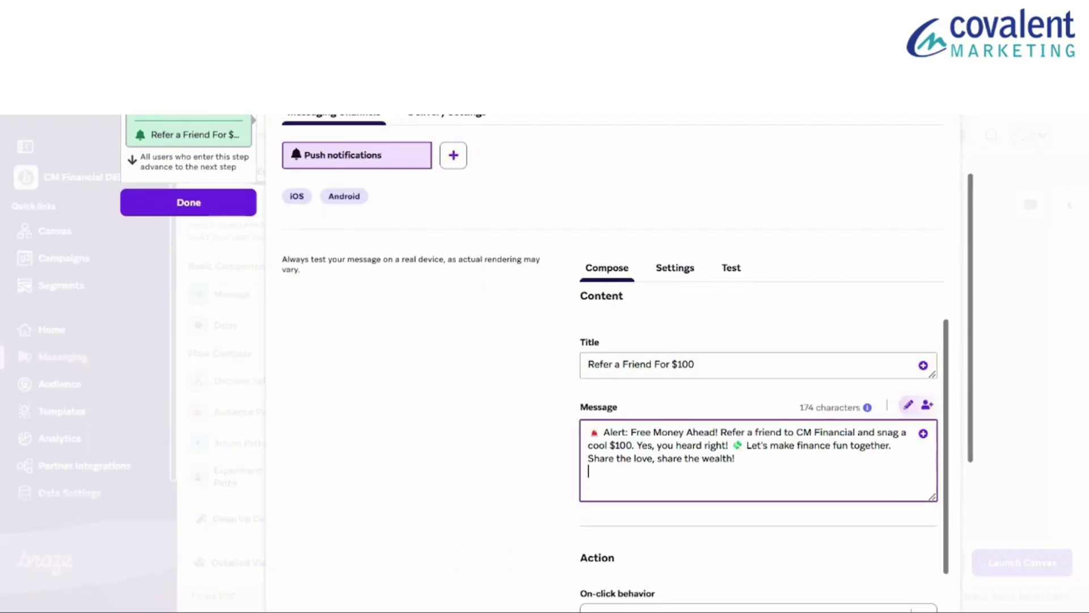
scroll(707, 426, "down", 4)
scroll(707, 426, "down", 4)
scroll(707, 425, "down", 3)
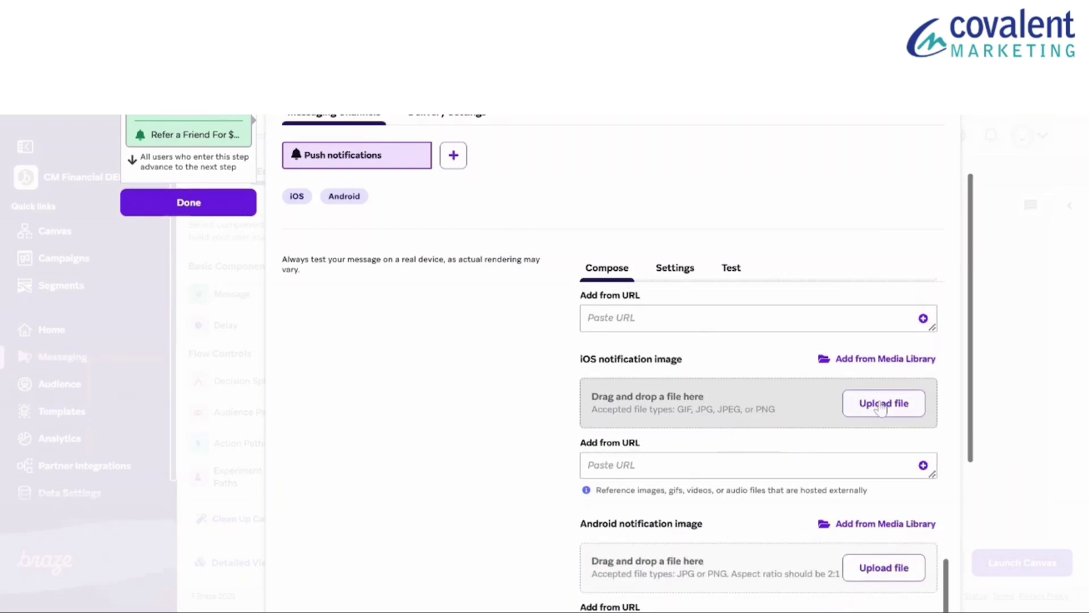
Attach the CM_only.png logo from the media library as the iOS push image
left_click(876, 358)
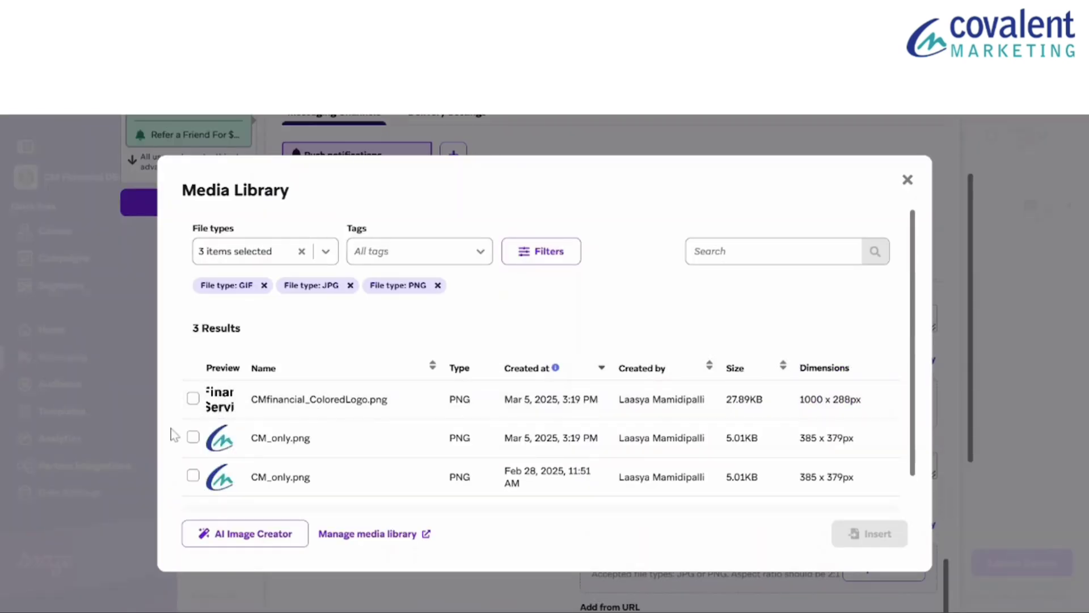
left_click(193, 438)
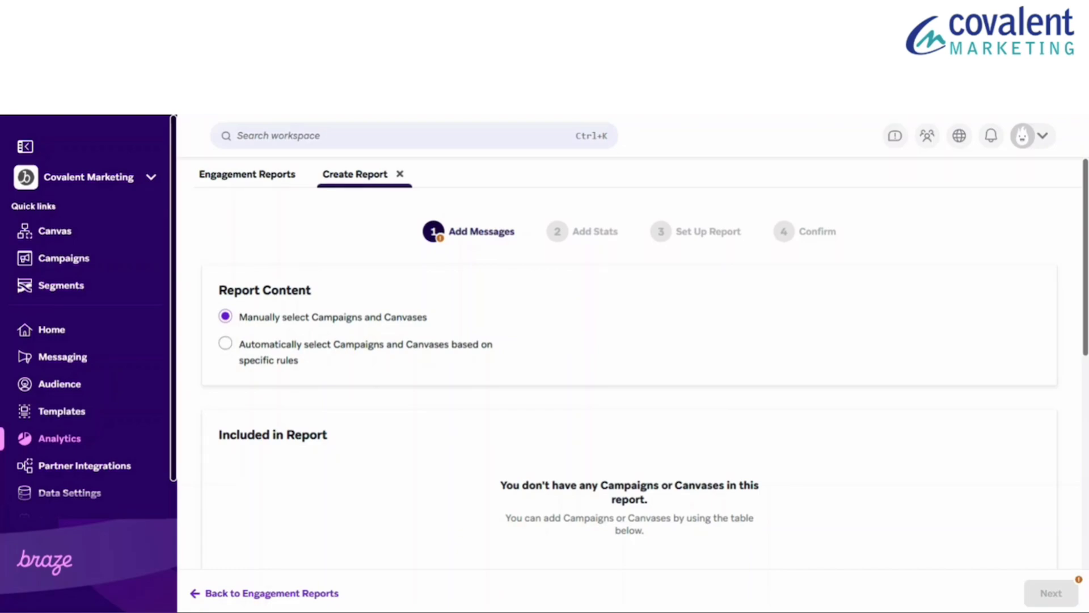
scroll(657, 391, "down", 3)
scroll(657, 390, "down", 3)
scroll(657, 390, "down", 3)
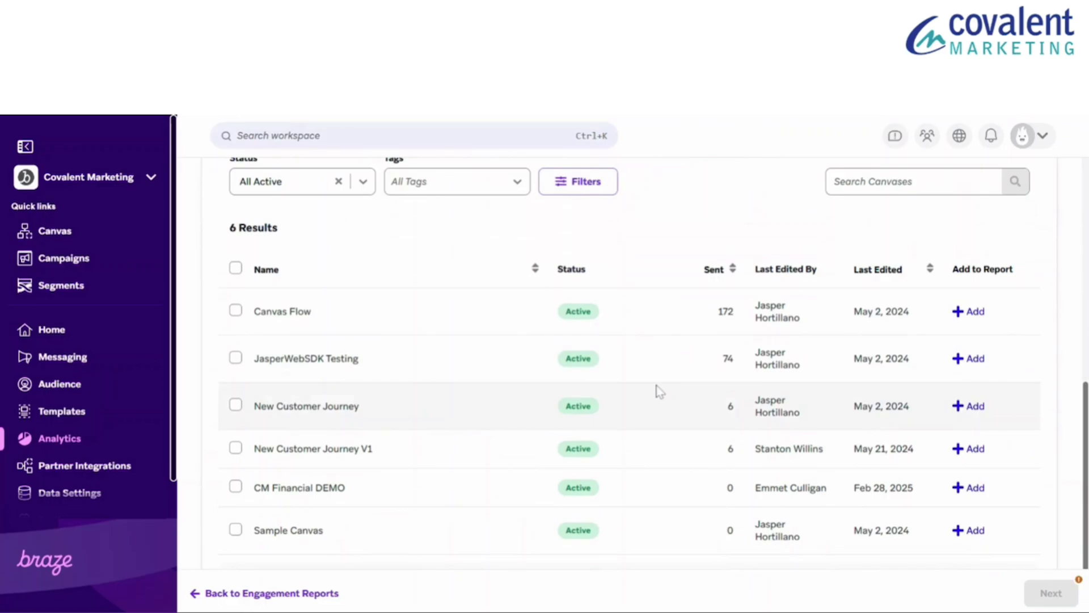
scroll(657, 390, "down", 2)
scroll(653, 396, "down", 1)
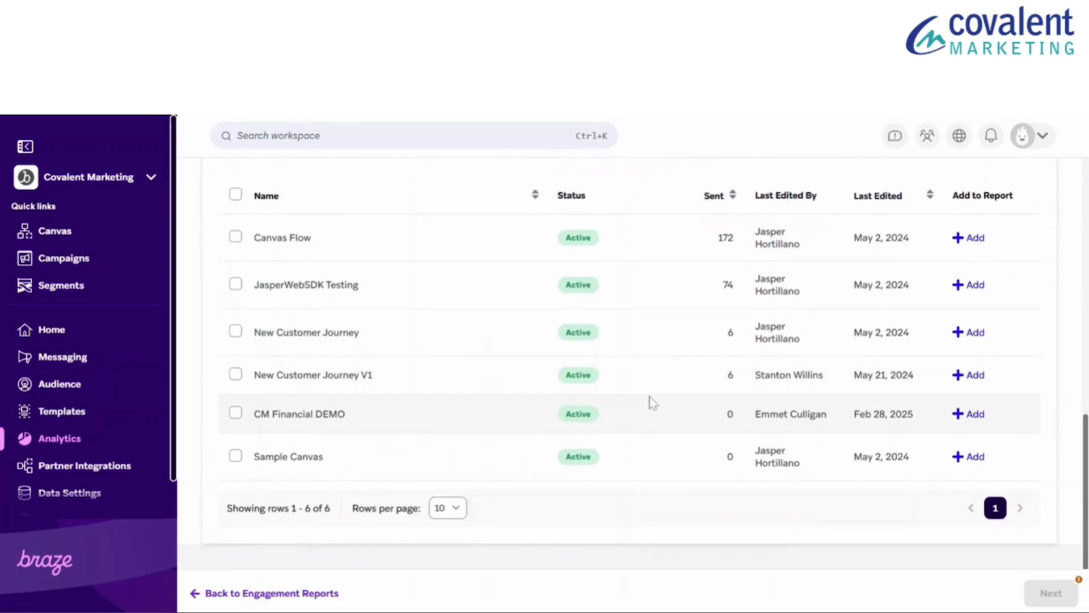
Add the CM Financial DEMO canvas to the report and continue to stats
left_click(975, 413)
left_click(1051, 593)
scroll(607, 372, "up", 2)
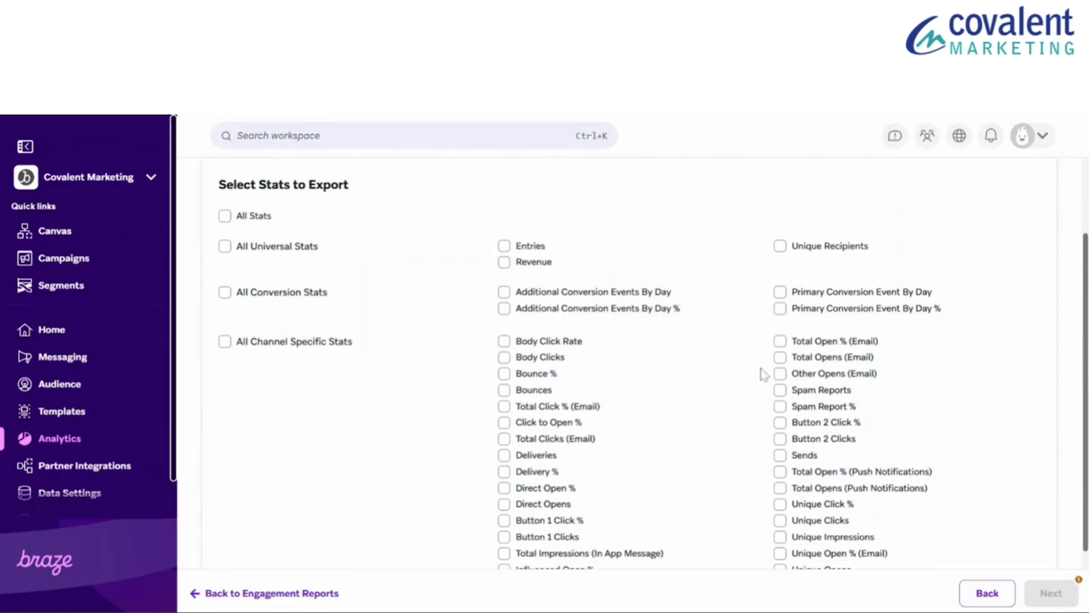
Include Total Opens, Total Open %, Total Click % and Click to Open % email stats
left_click(780, 340)
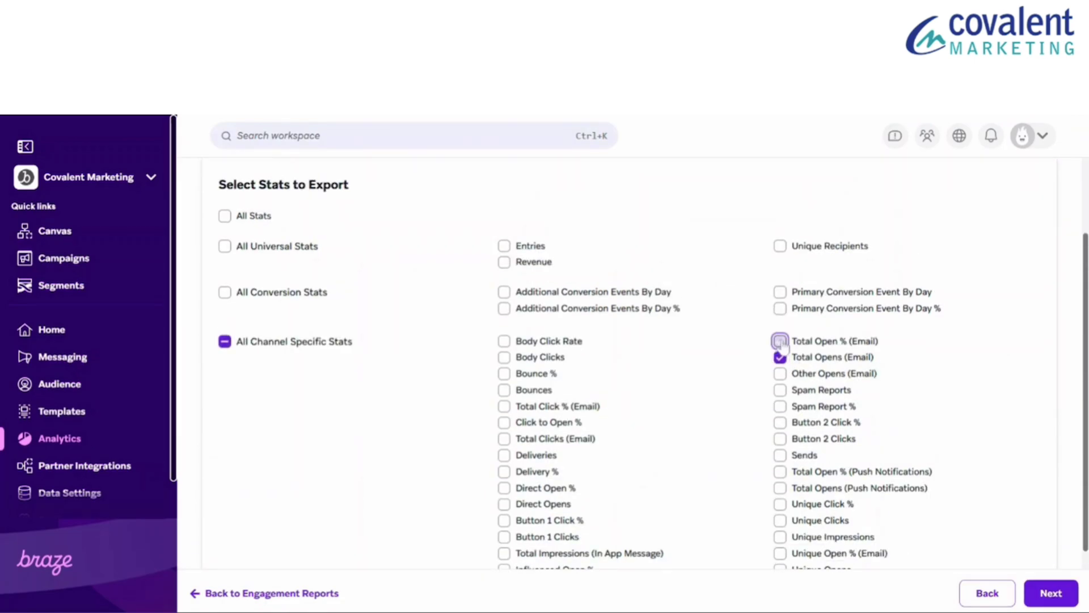
left_click(780, 373)
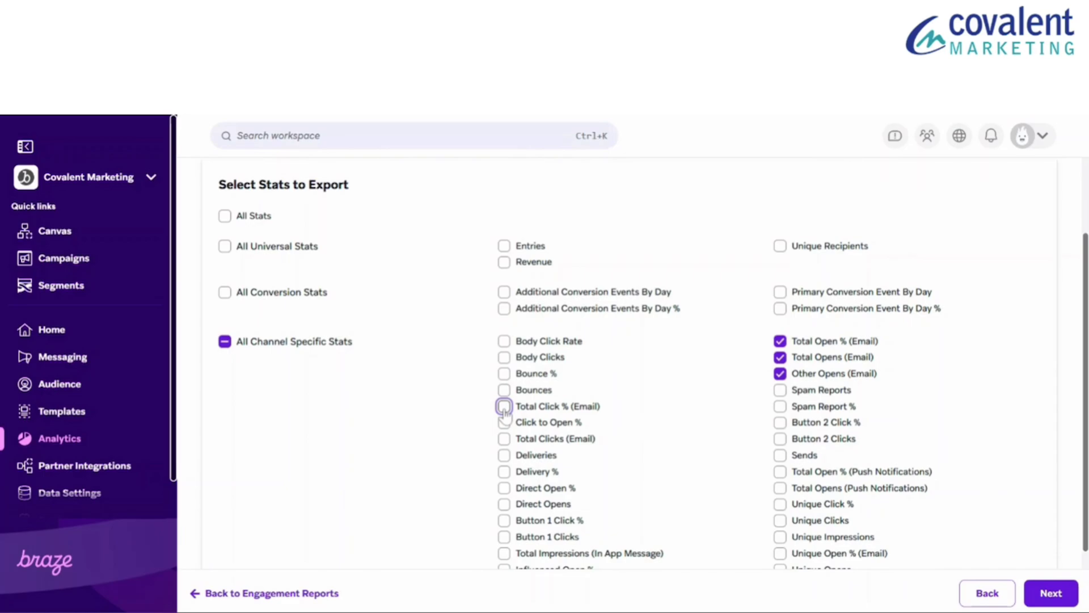
left_click(503, 406)
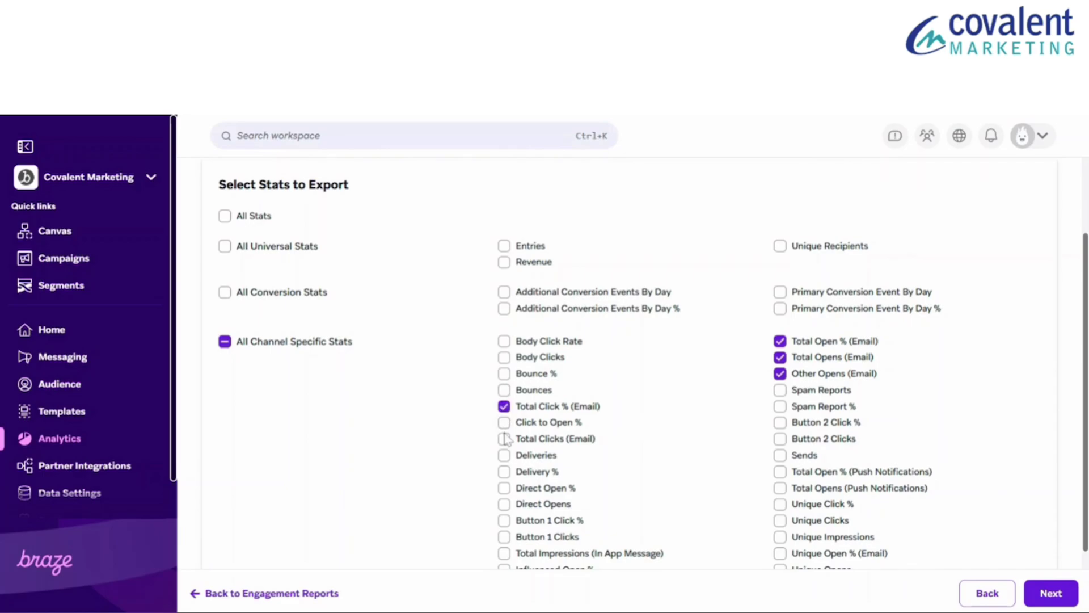
left_click(1050, 592)
Name the report Demo_Performance, add a recipient and advance to the review step
left_click(321, 239)
type("Demo_Performance")
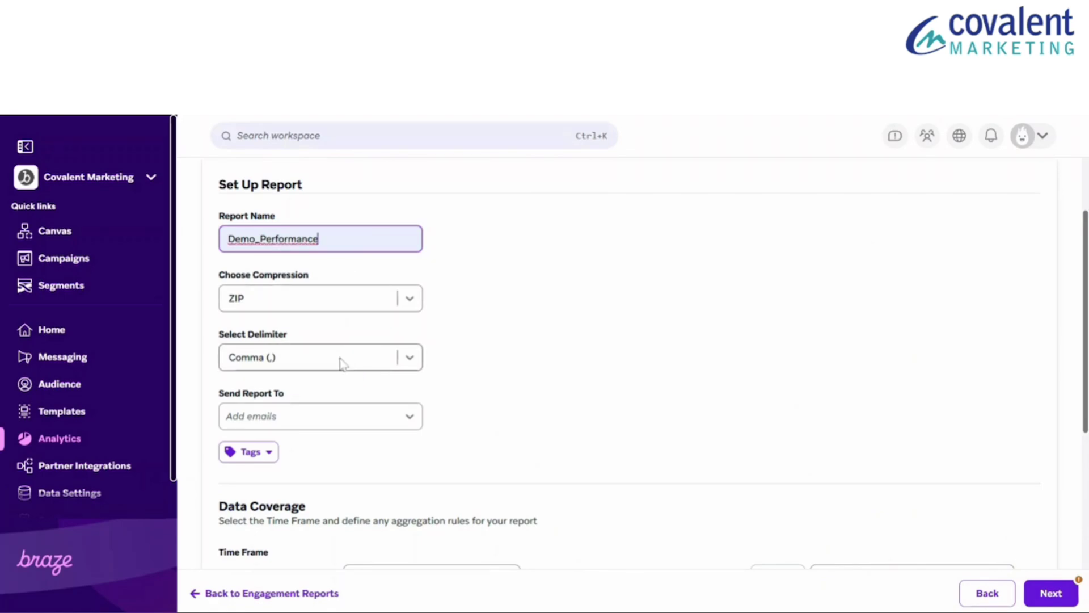
scroll(307, 417, "down", 3)
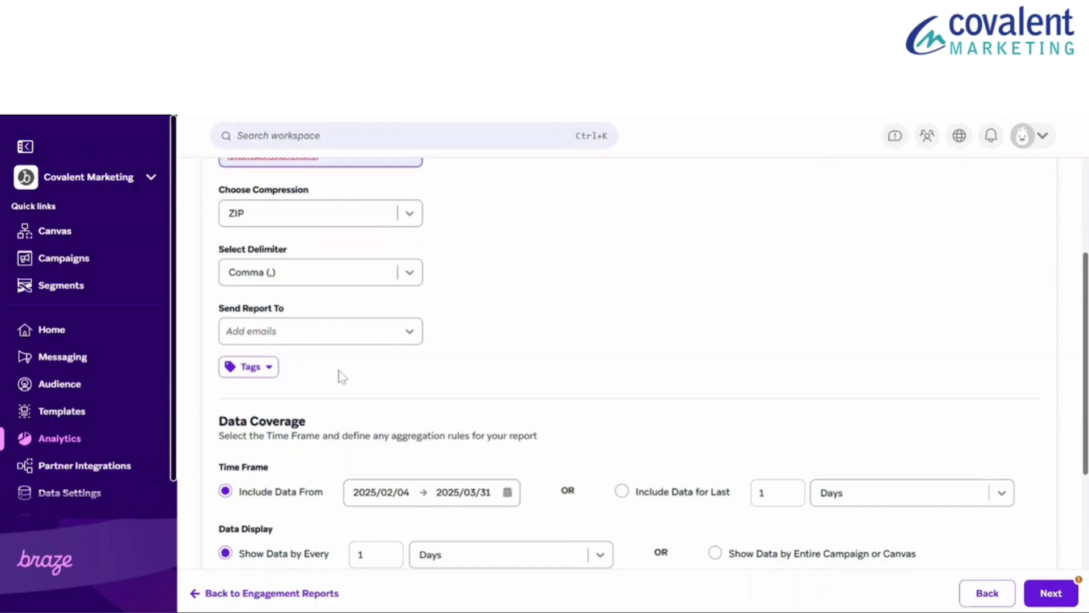
left_click(304, 332)
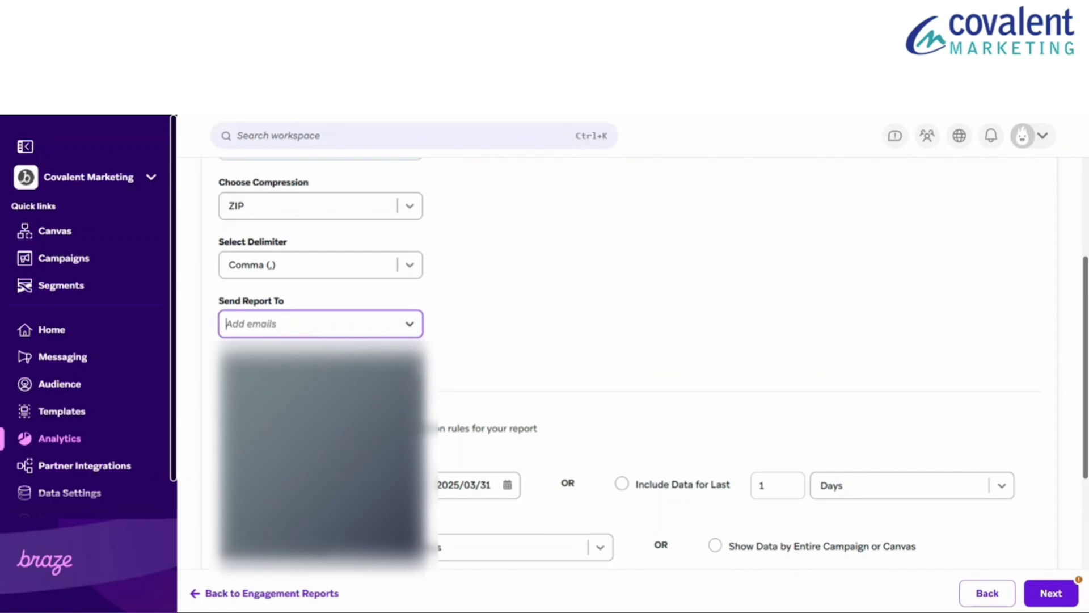
key("Return")
left_click(519, 318)
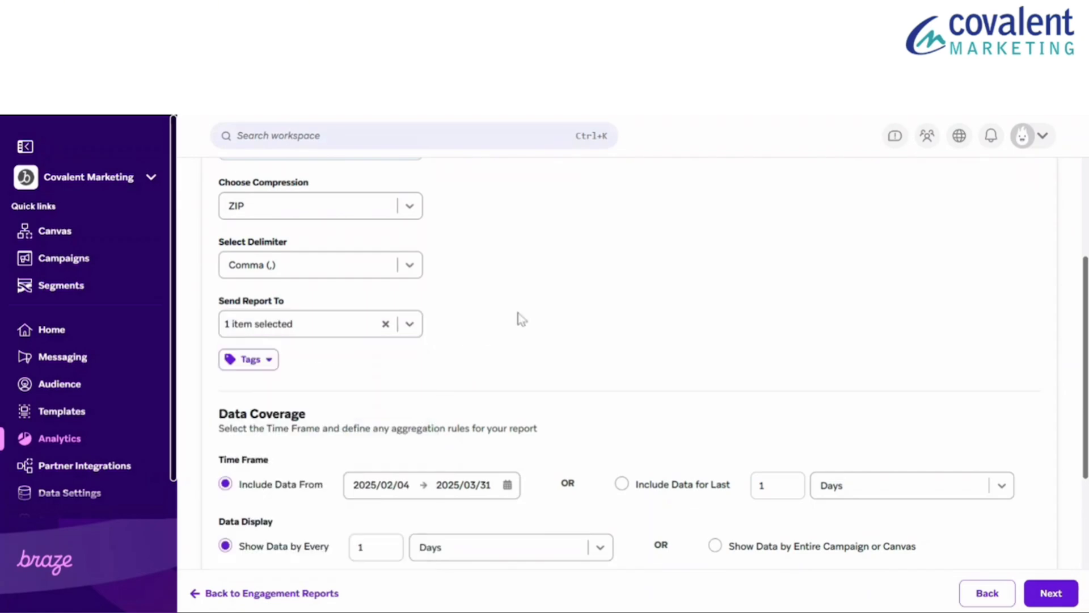
scroll(590, 358, "down", 3)
scroll(590, 358, "down", 2)
scroll(597, 375, "down", 4)
scroll(647, 443, "down", 3)
left_click(1052, 593)
scroll(605, 336, "up", 3)
scroll(494, 300, "up", 5)
scroll(494, 299, "up", 3)
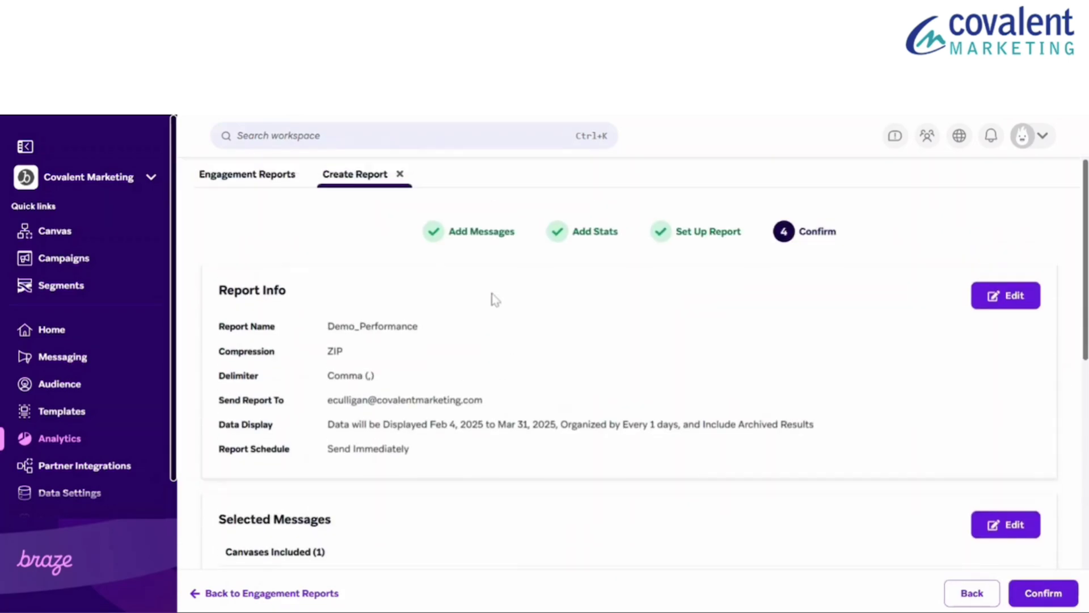
Confirm the review to create the Demo_Performance engagement report
left_click(1044, 592)
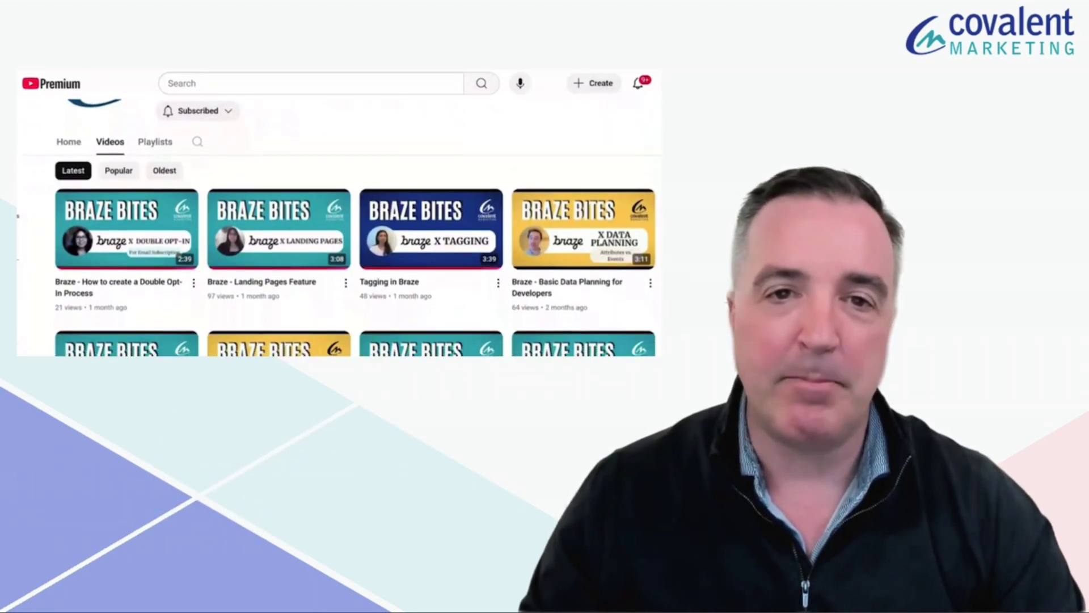
scroll(340, 239, "down", 1)
scroll(340, 239, "down", 2)
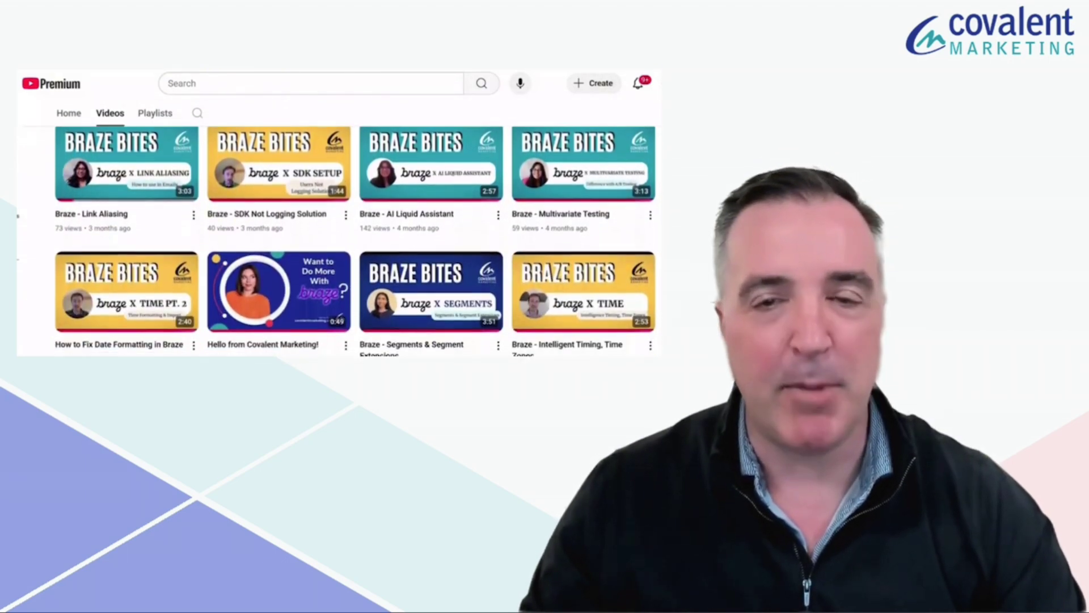
scroll(340, 239, "down", 2)
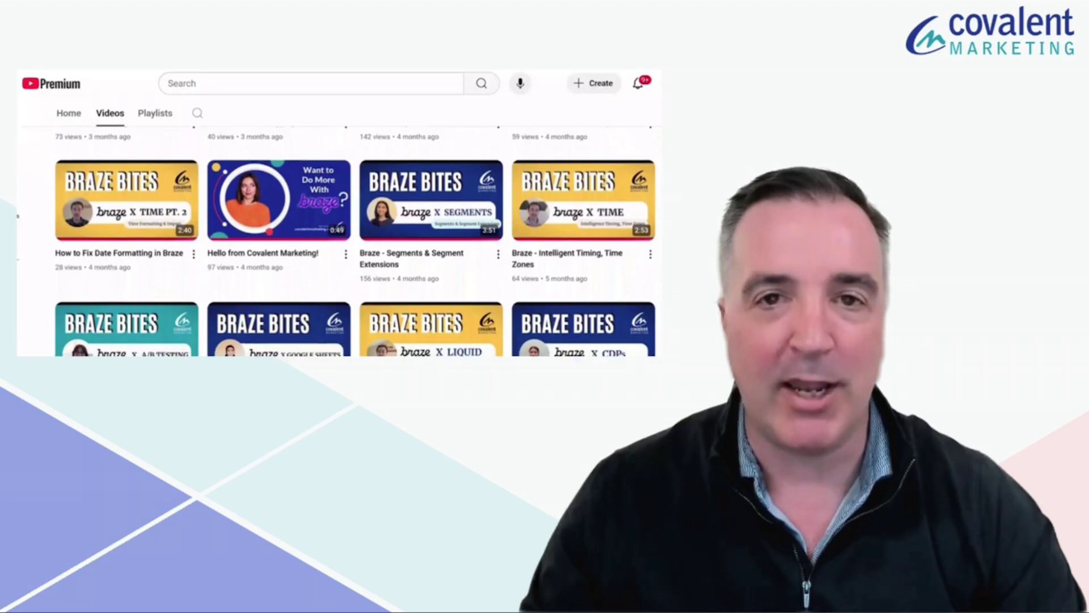